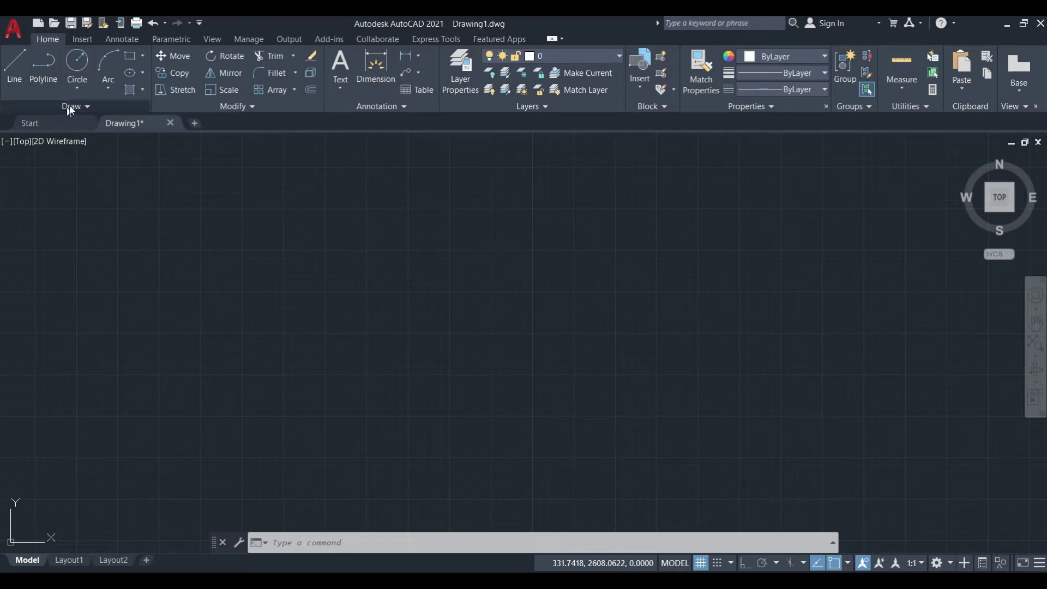
Draw a freehand zigzag of seven connected line segments across the drawing area with the Line command.
left_click(15, 74)
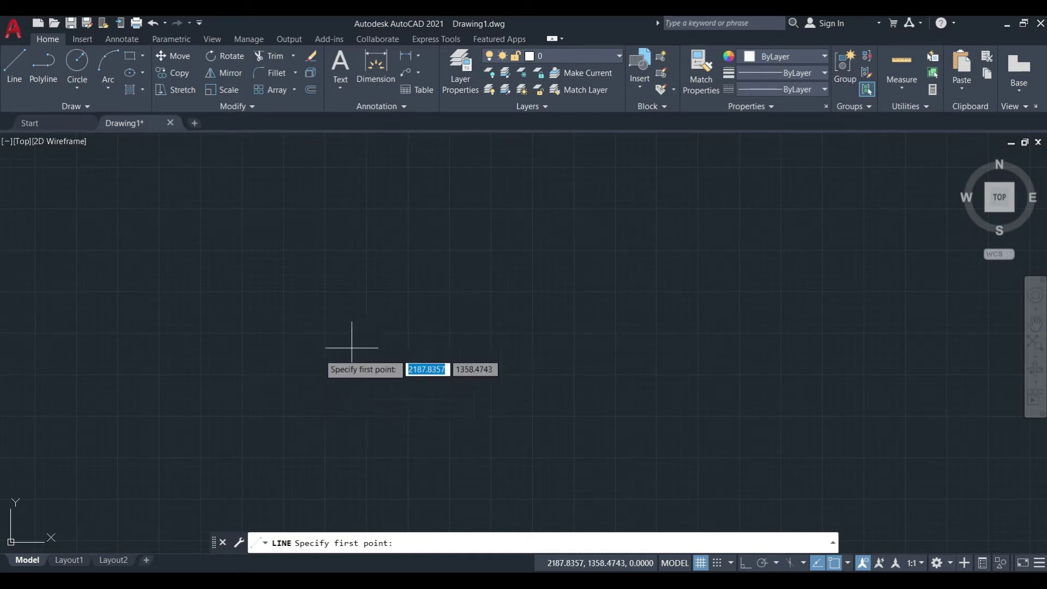
left_click(340, 370)
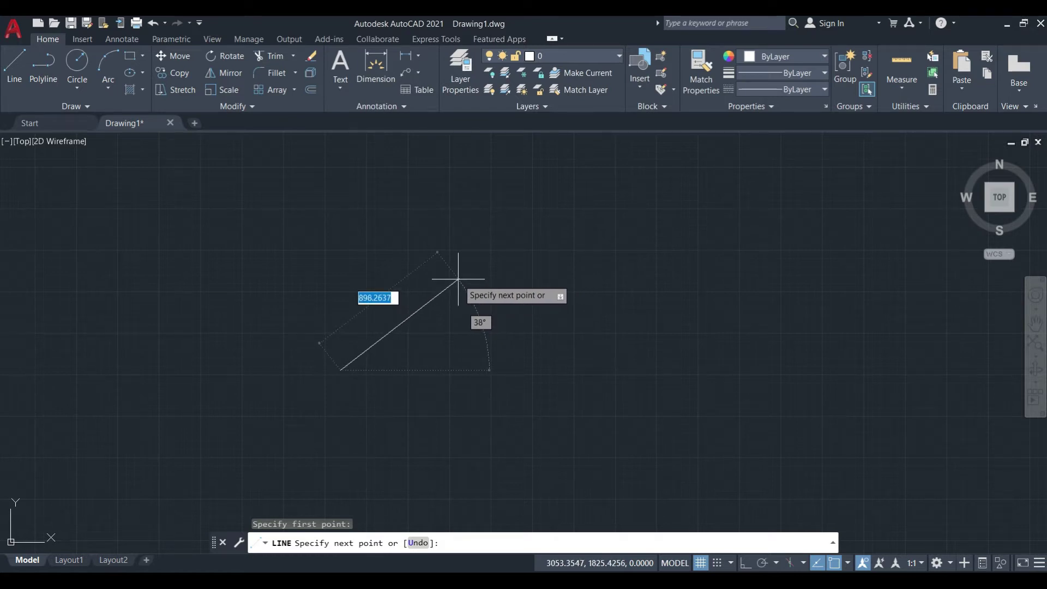
left_click(422, 254)
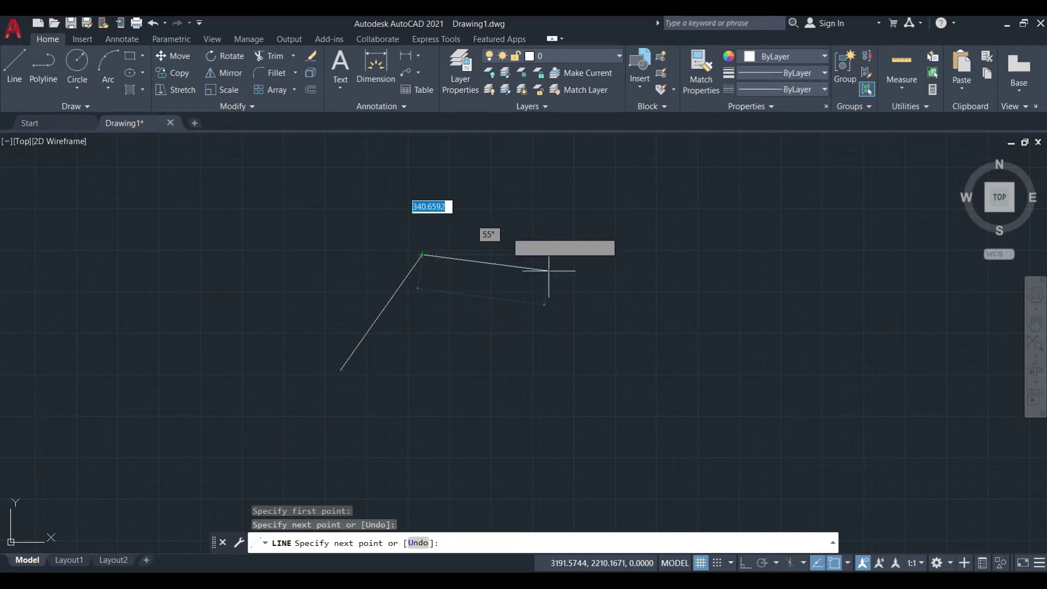
left_click(506, 365)
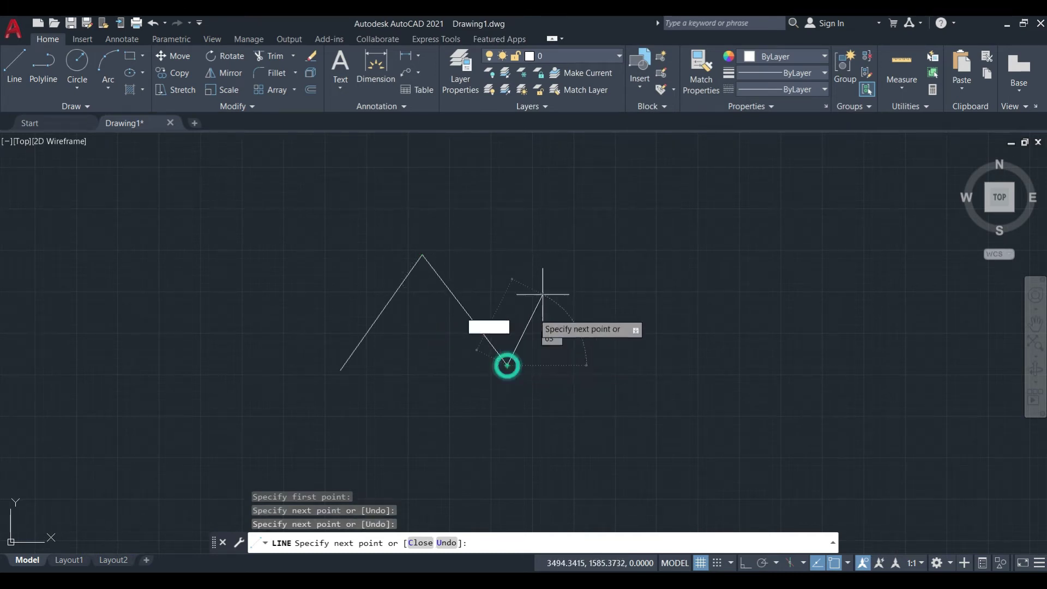
left_click(613, 249)
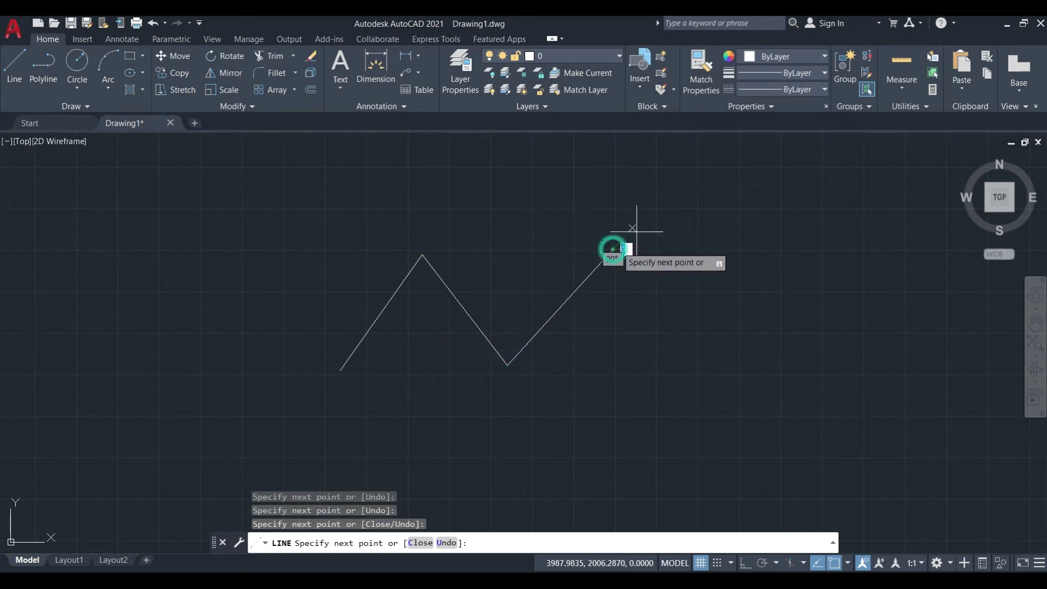
left_click(705, 373)
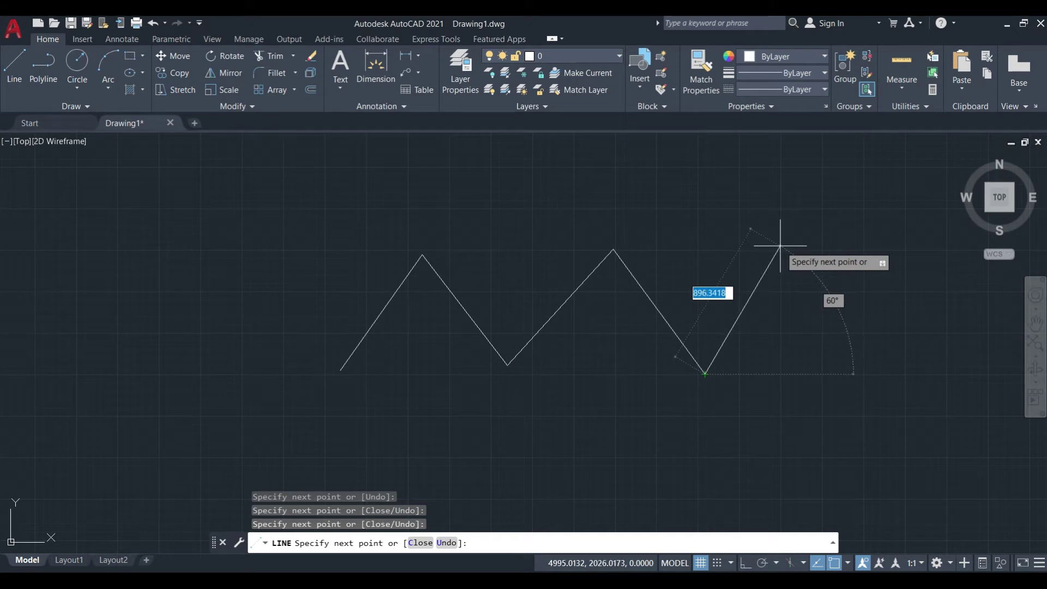
left_click(780, 245)
left_click(840, 356)
left_click(910, 246)
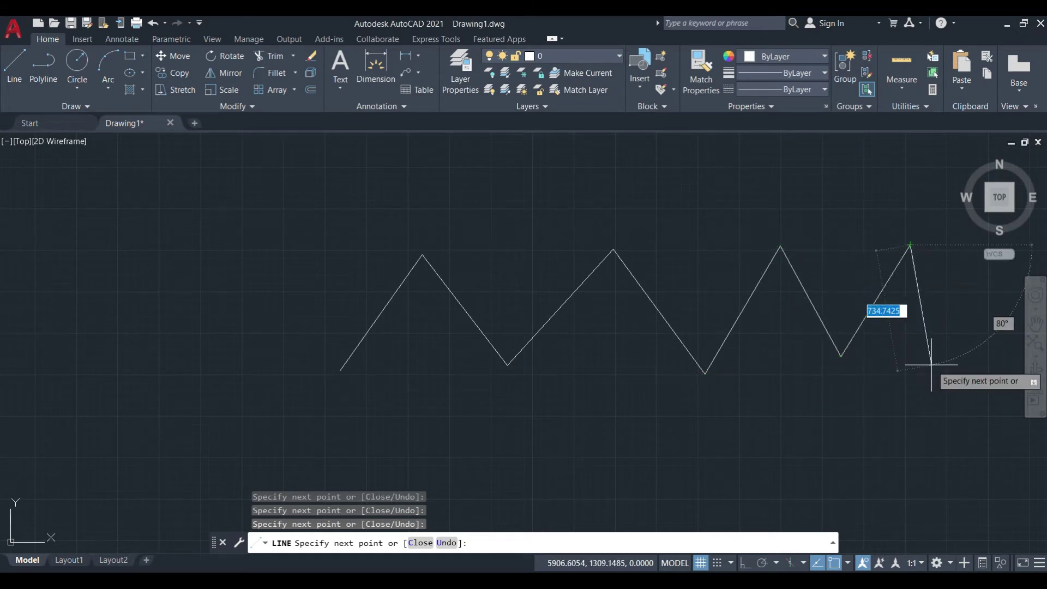
key("Escape")
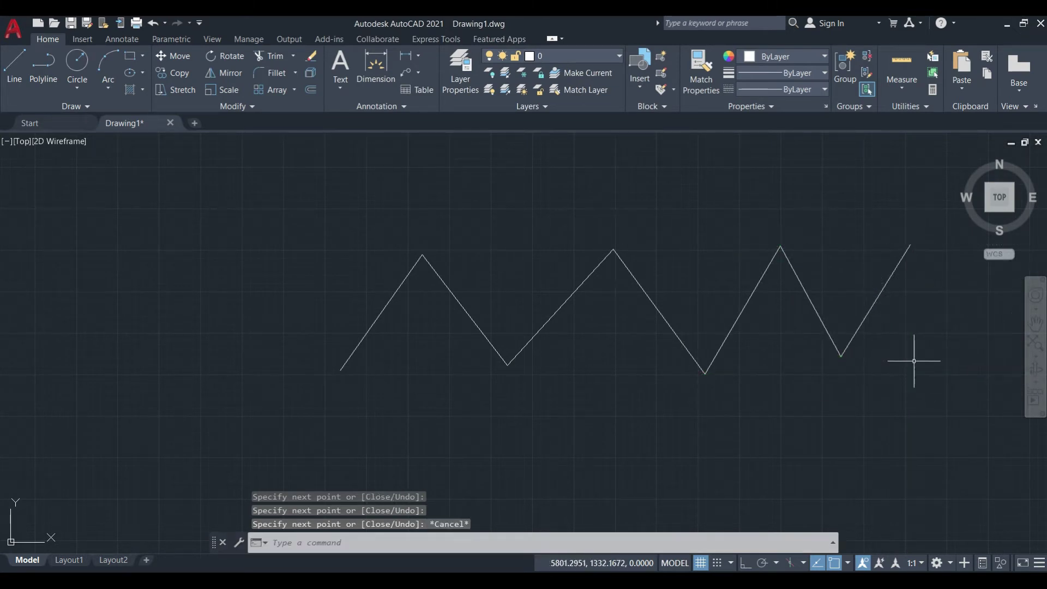
Select and deselect different parts of the zigzag with selection windows to examine whether its segments are separate objects.
left_click(893, 360)
left_click(864, 395)
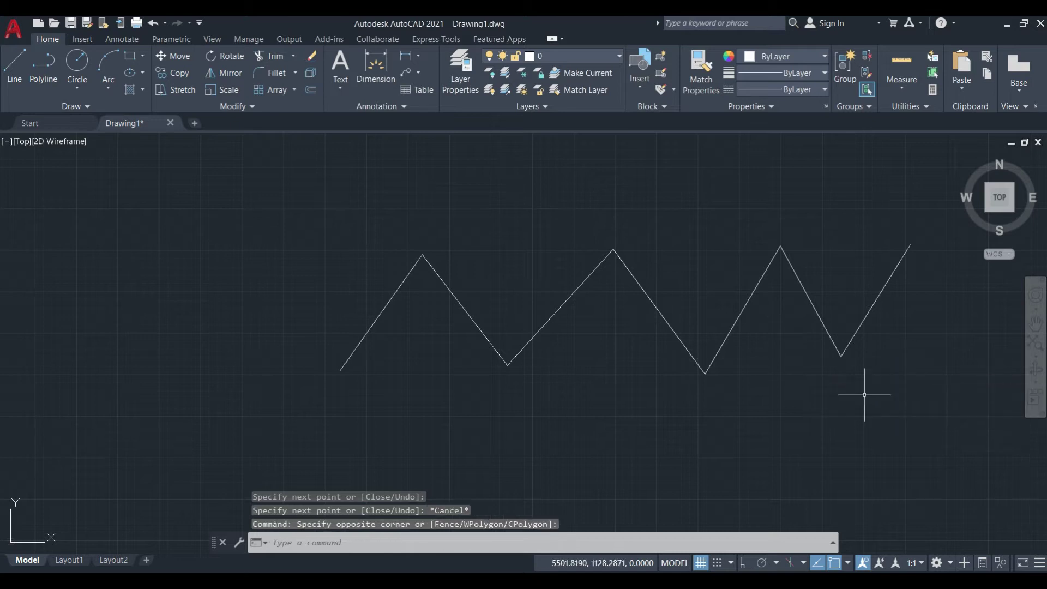
left_click(929, 290)
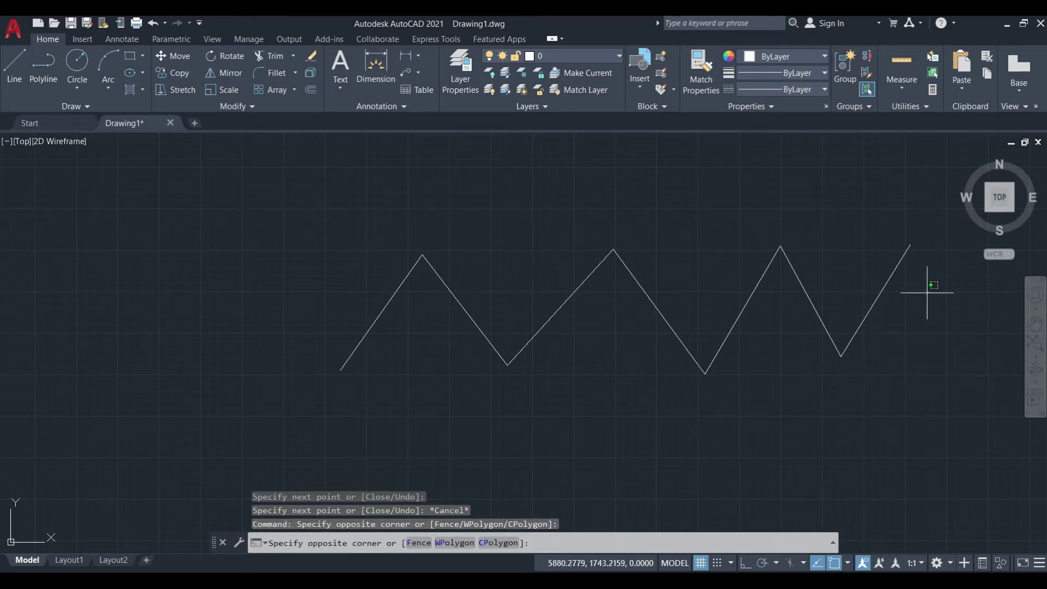
left_click(360, 305)
key("Escape")
left_click(912, 306)
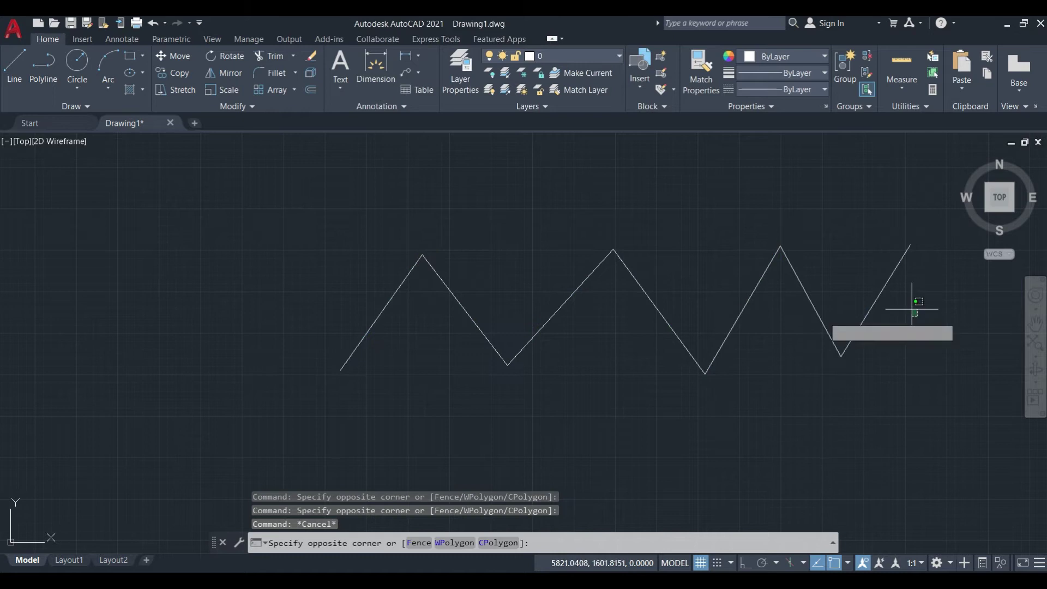
left_click(865, 268)
key("Escape")
left_click(813, 276)
left_click(771, 364)
left_click(743, 276)
left_click(683, 268)
key("Escape")
left_click(683, 268)
left_click(615, 325)
left_click(538, 261)
left_click(503, 369)
key("Escape")
left_click(475, 280)
left_click(331, 278)
left_click(701, 221)
left_click(650, 300)
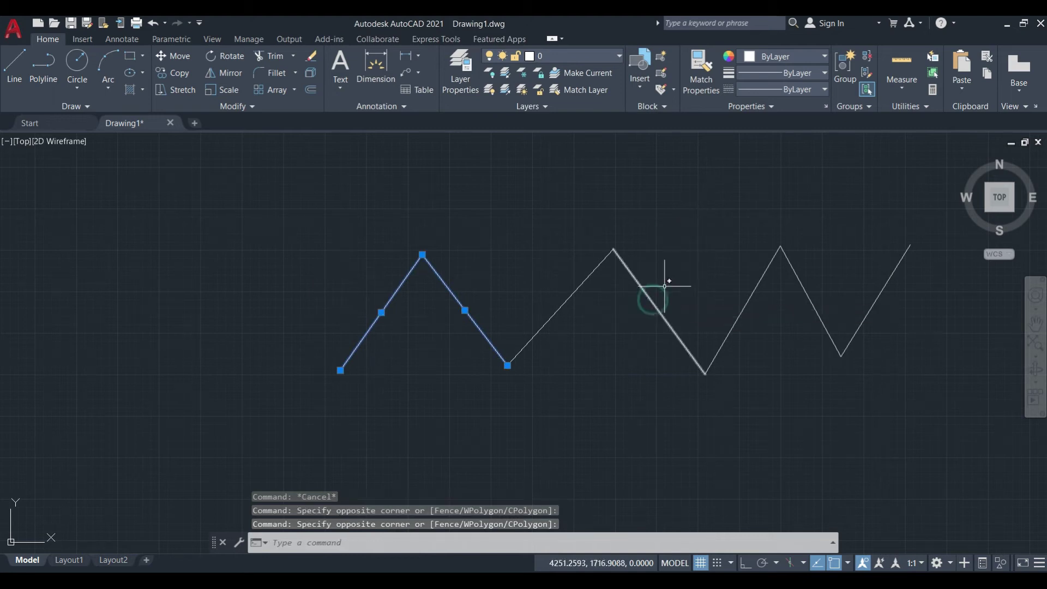
key("Escape")
left_click(626, 332)
key("Escape")
left_click(525, 330)
left_click(712, 280)
left_click(664, 351)
key("Escape")
left_click(860, 328)
left_click(795, 291)
left_click(743, 285)
left_click(705, 370)
left_click(585, 336)
key("Escape")
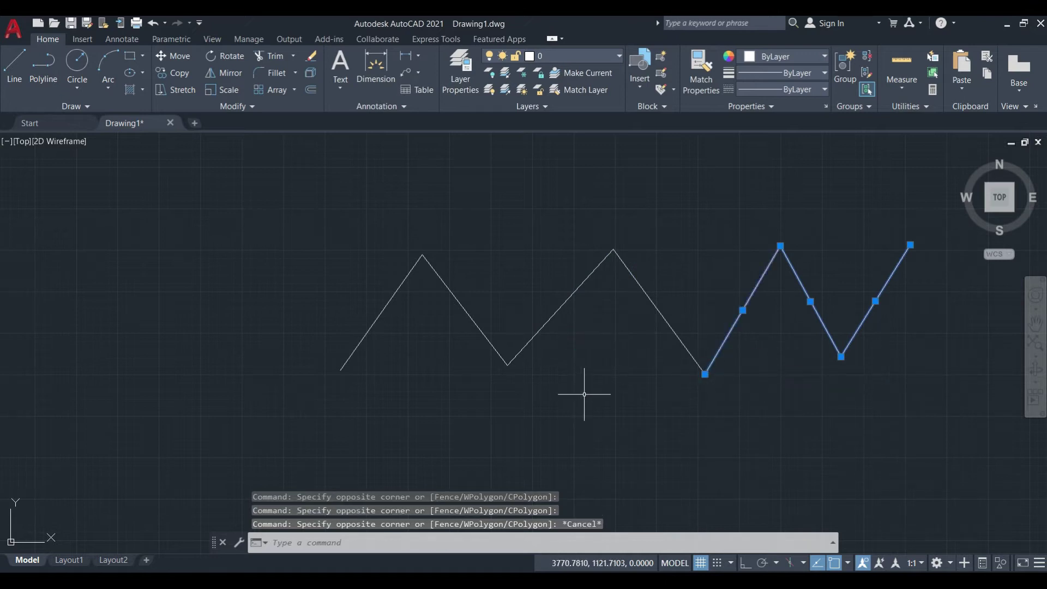
middle_click_drag(709, 314, 484, 312)
key("Escape")
Turn on Ortho mode and place the first point of a new line below the zigzag.
scroll(556, 238, "down", 2)
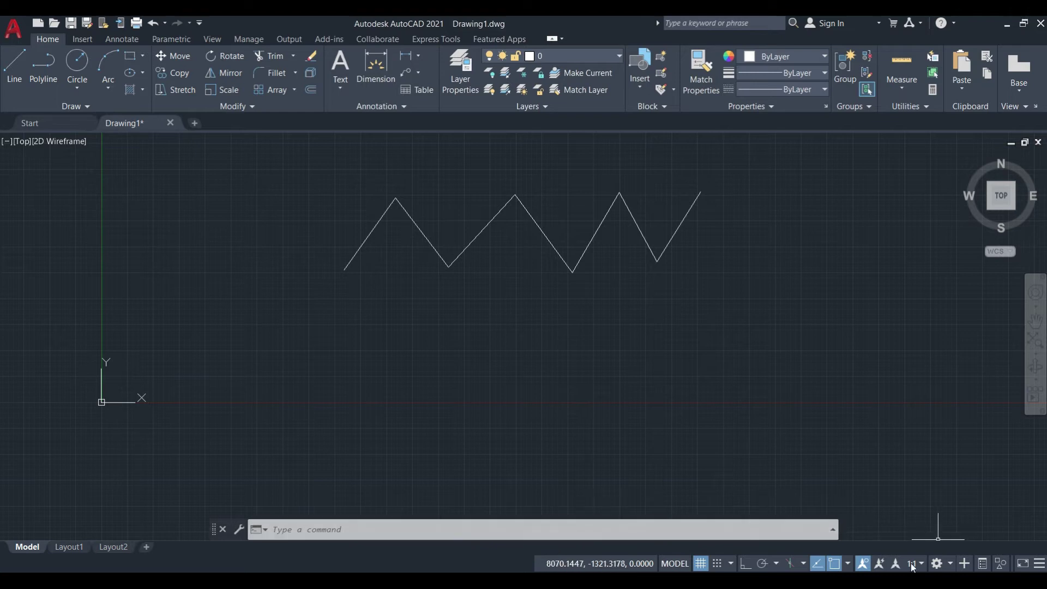
left_click(746, 563)
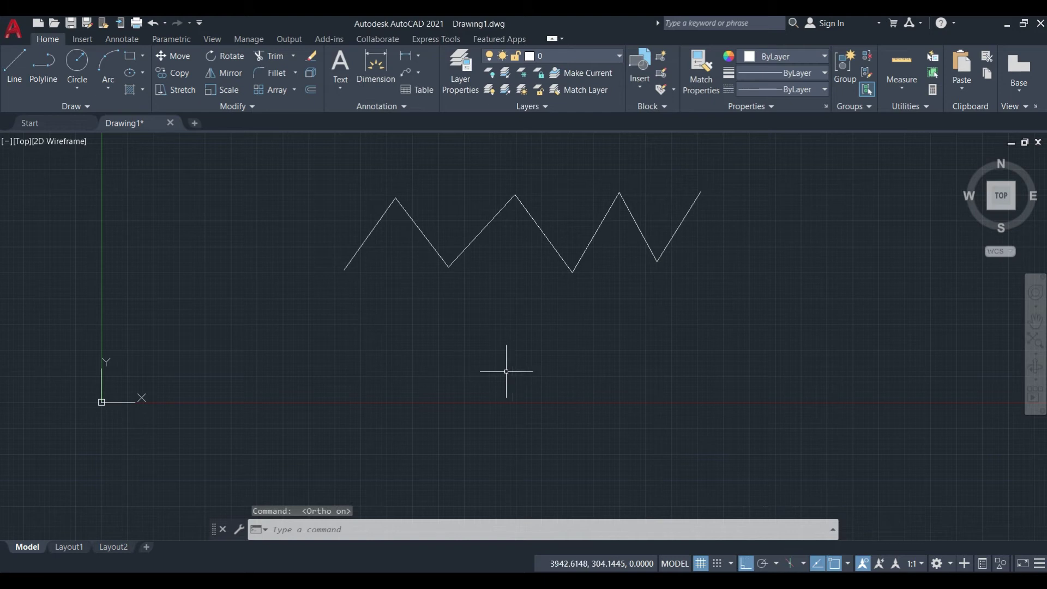
left_click(14, 69)
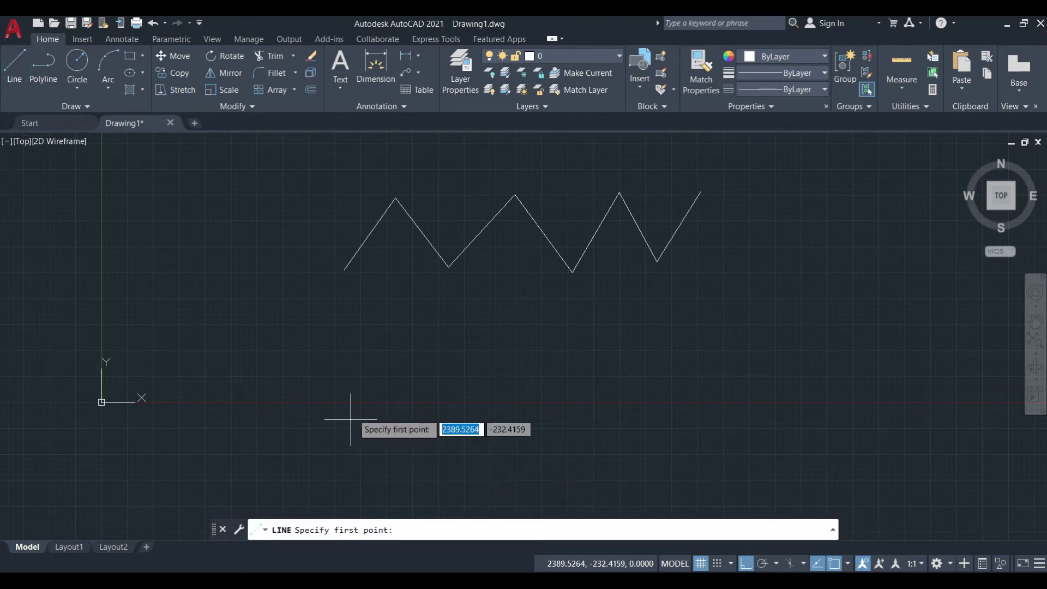
left_click(383, 396)
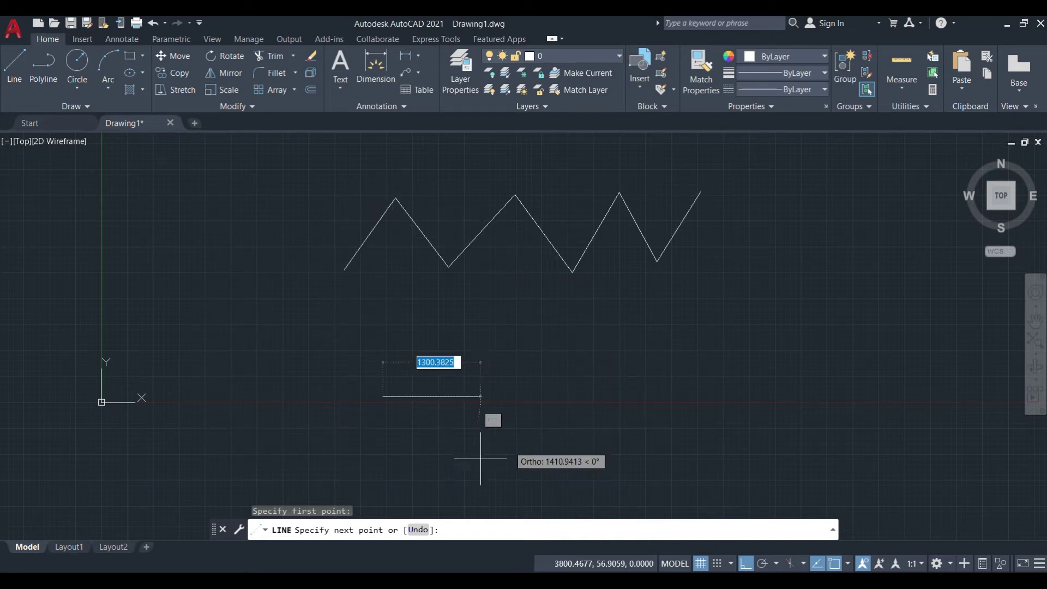
middle_click_drag(408, 464, 405, 398)
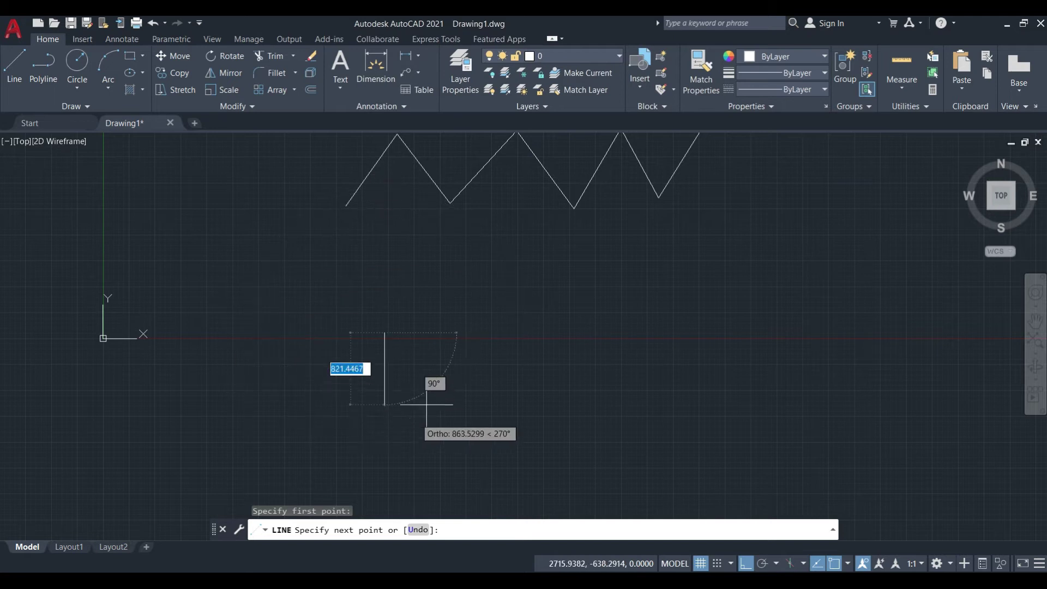
middle_click_drag(523, 296, 522, 311)
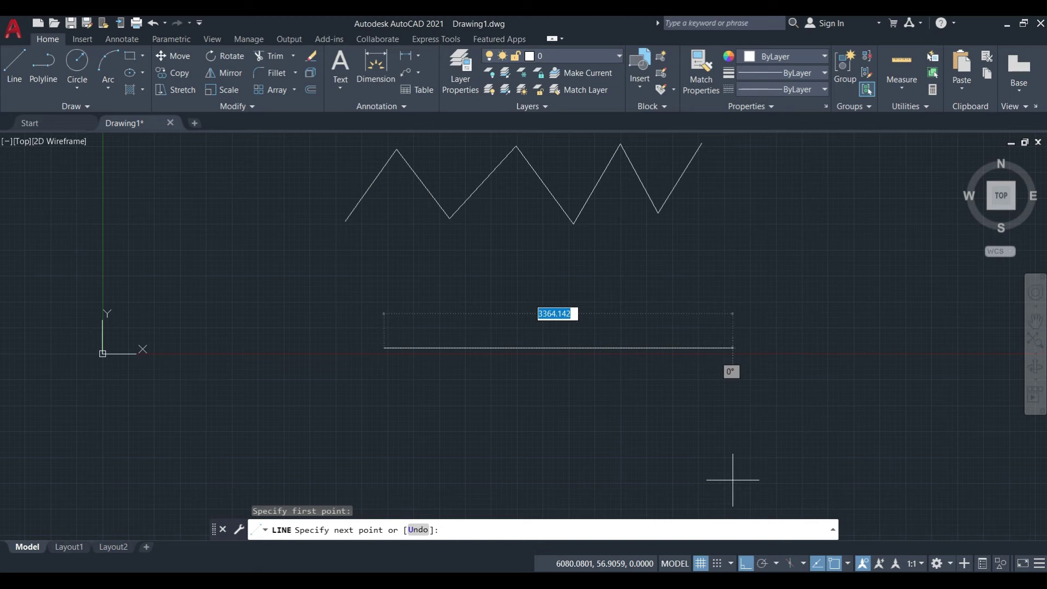
key("F8")
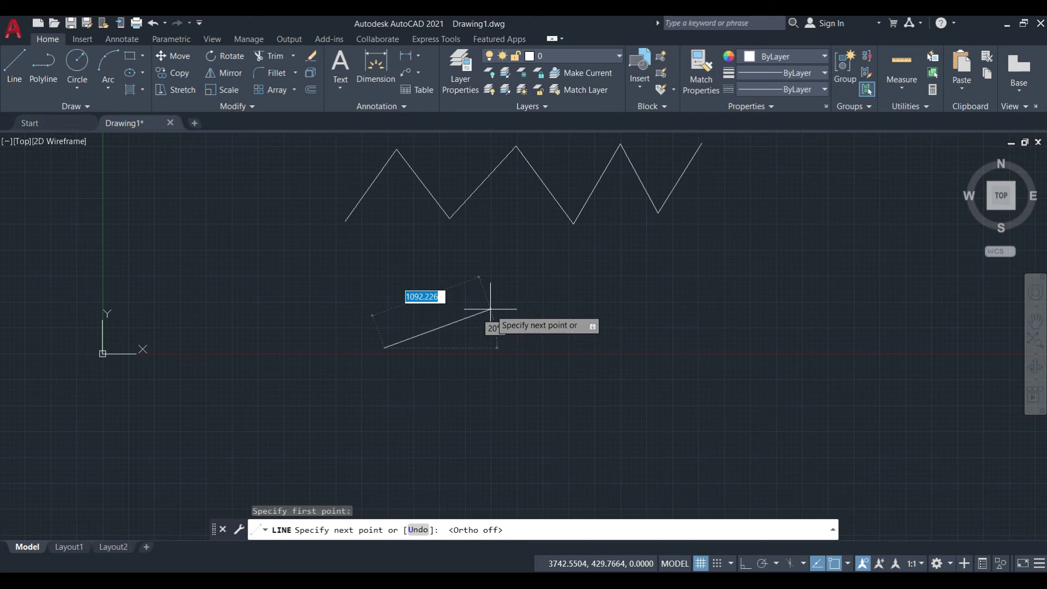
left_click(744, 564)
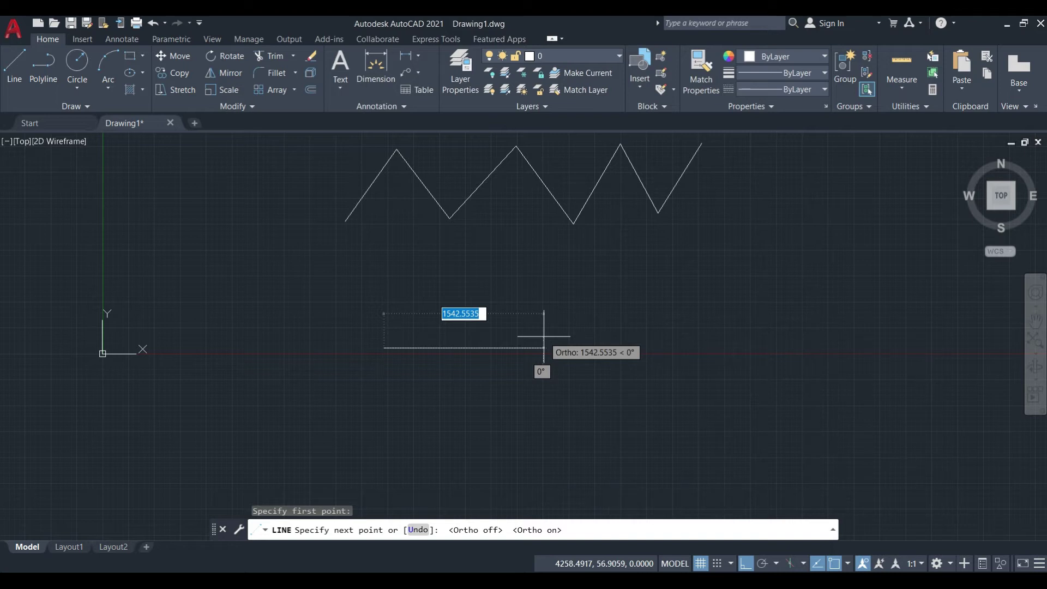
Draw a rectangle from that point with line segments of 1000 rightward, 800 upward and 1000 leftward, closing it with the Close option.
type("100")
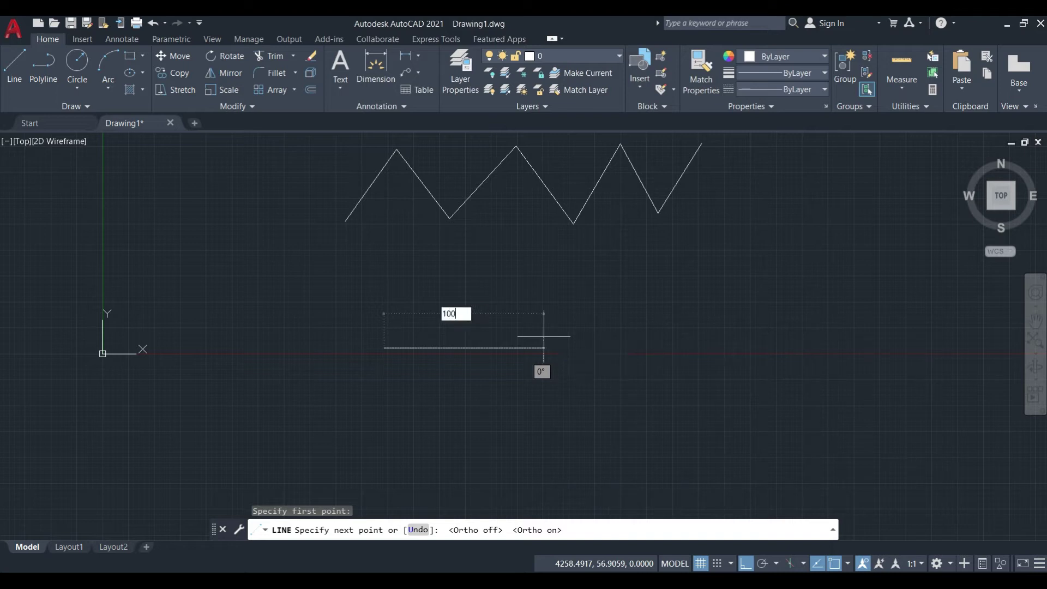
type("0")
key("Return")
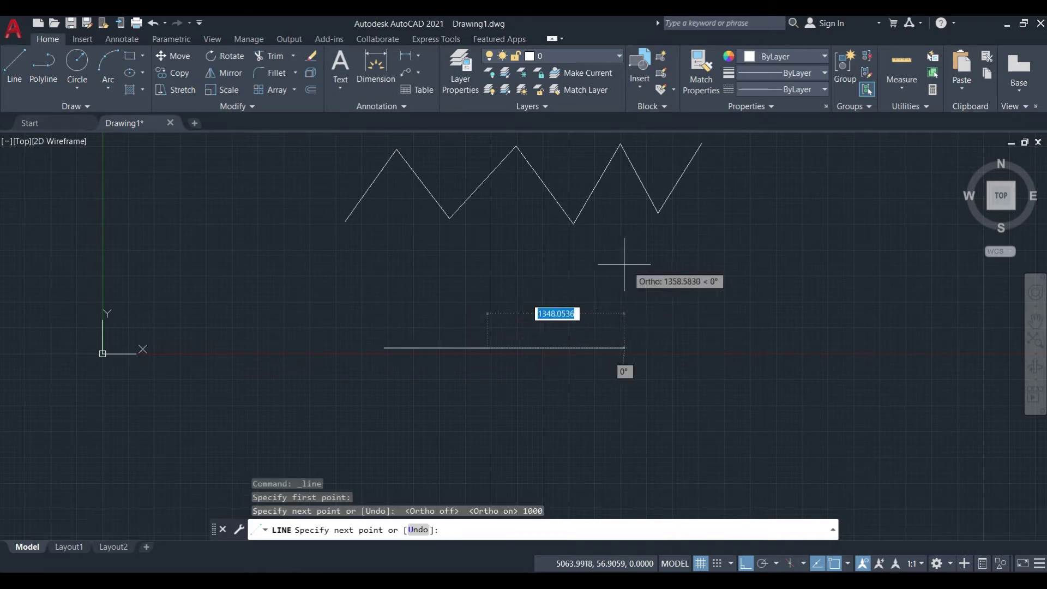
type("8")
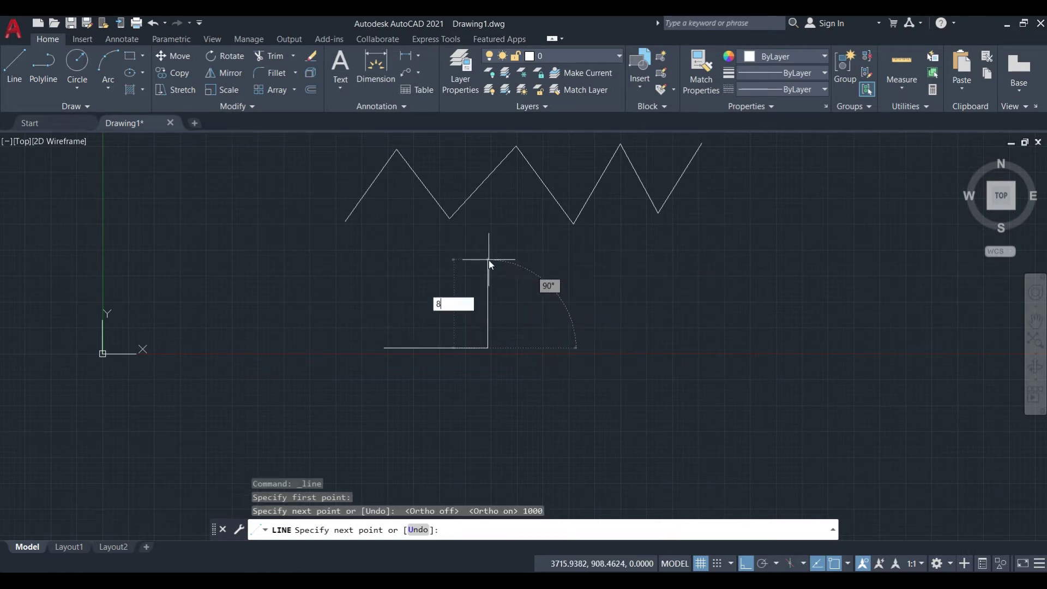
type("00")
key("Return")
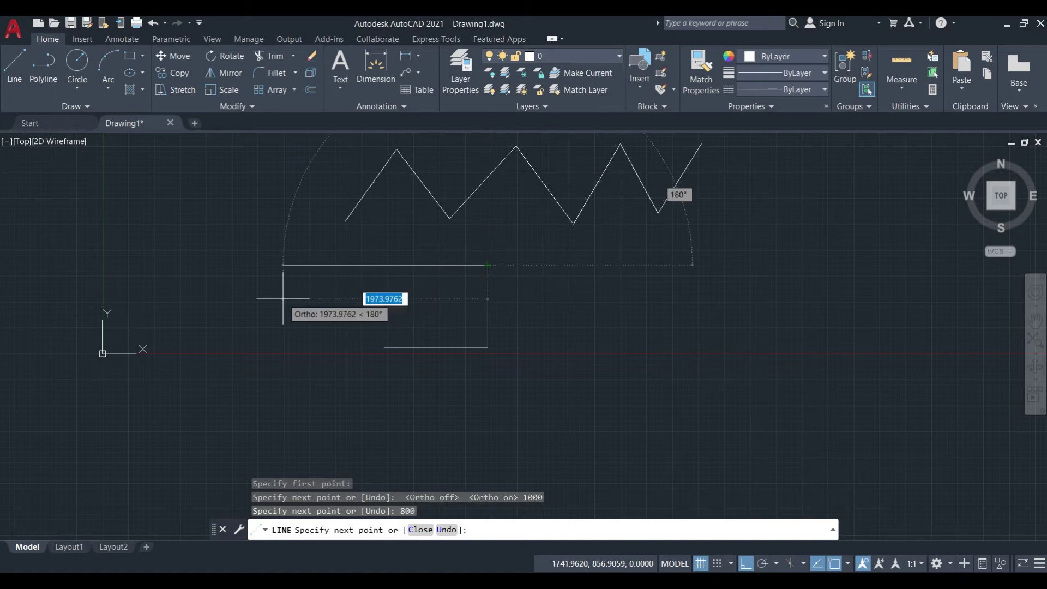
type("1000")
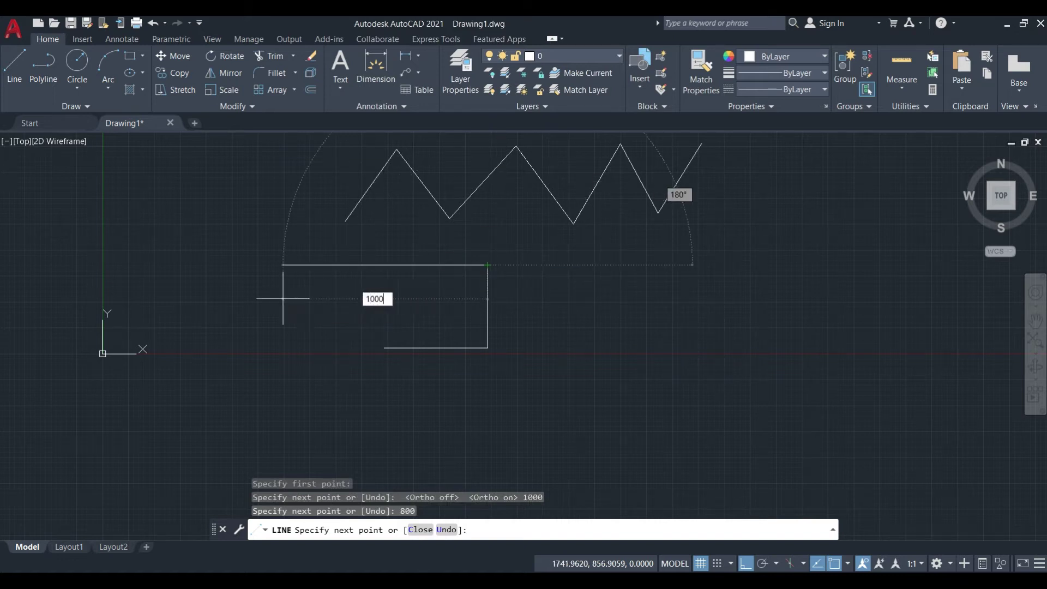
key("Return")
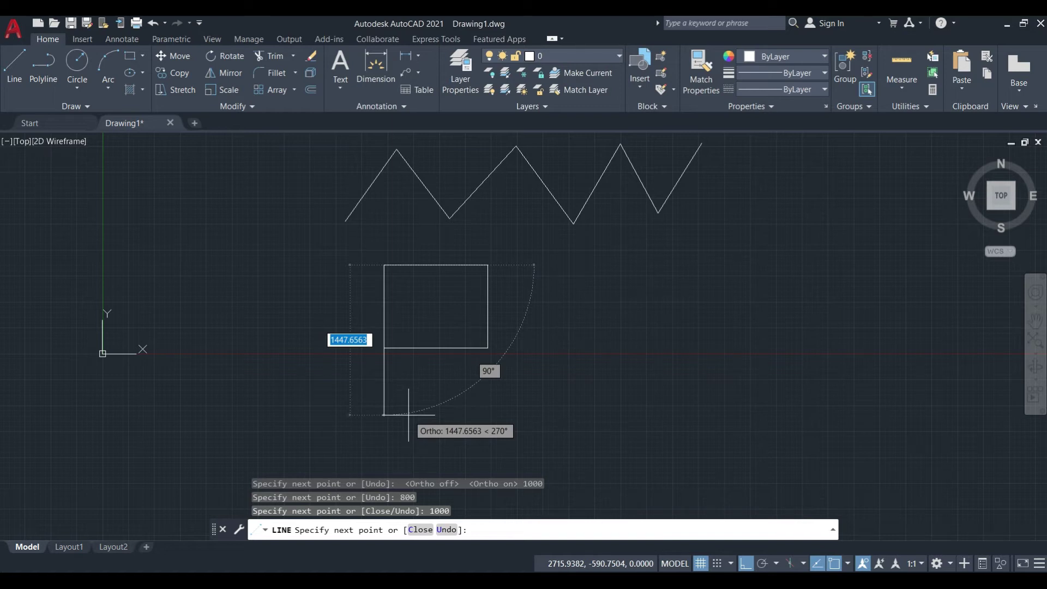
type("c")
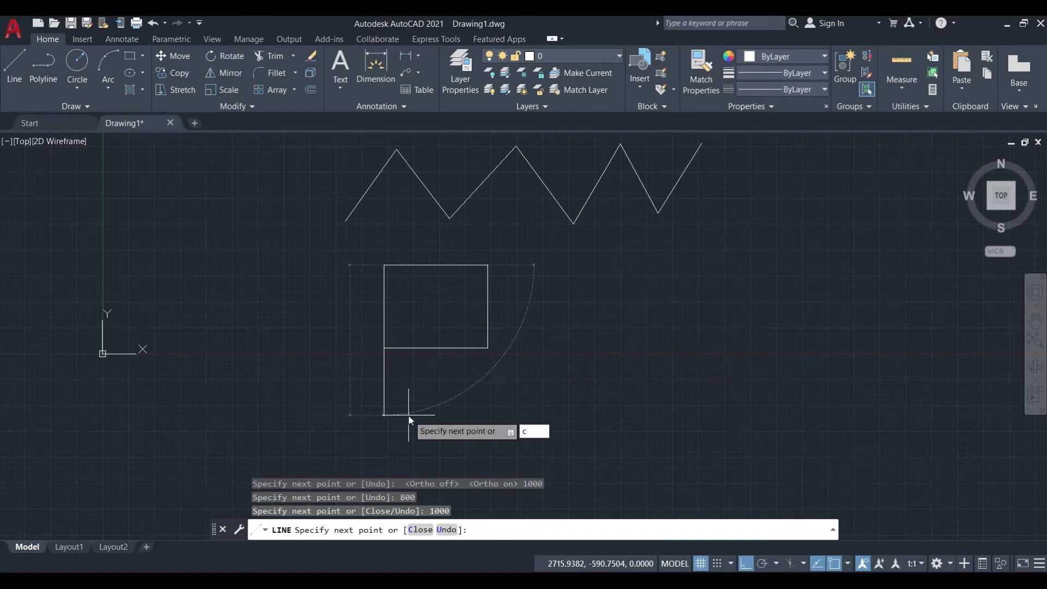
key("Return")
Select and deselect the rectangle's sides with selection windows to examine how its lines are picked.
left_click(561, 240)
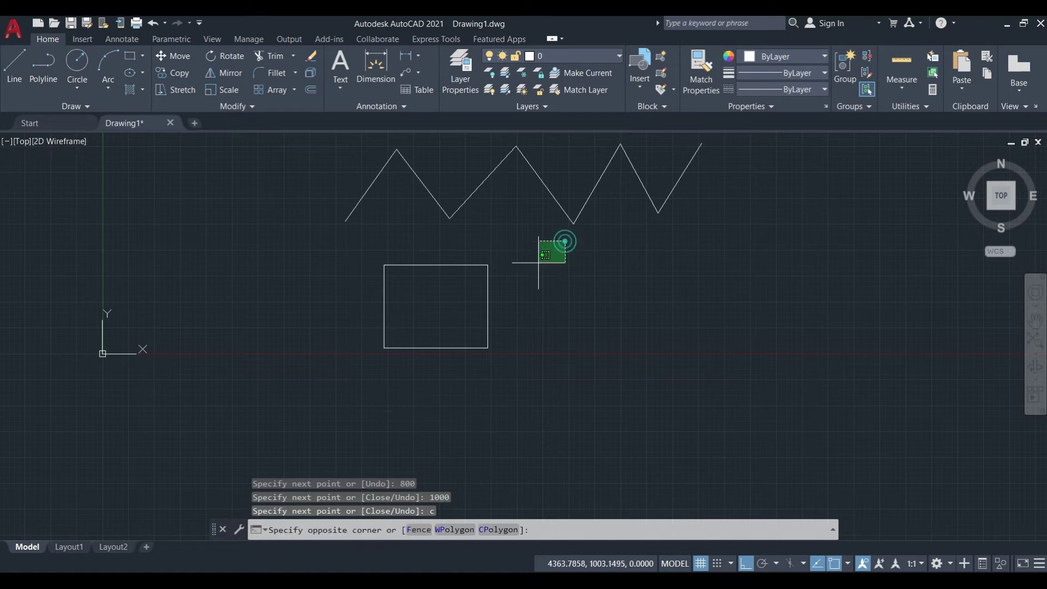
left_click(389, 390)
key("Escape")
left_click(533, 366)
left_click(348, 261)
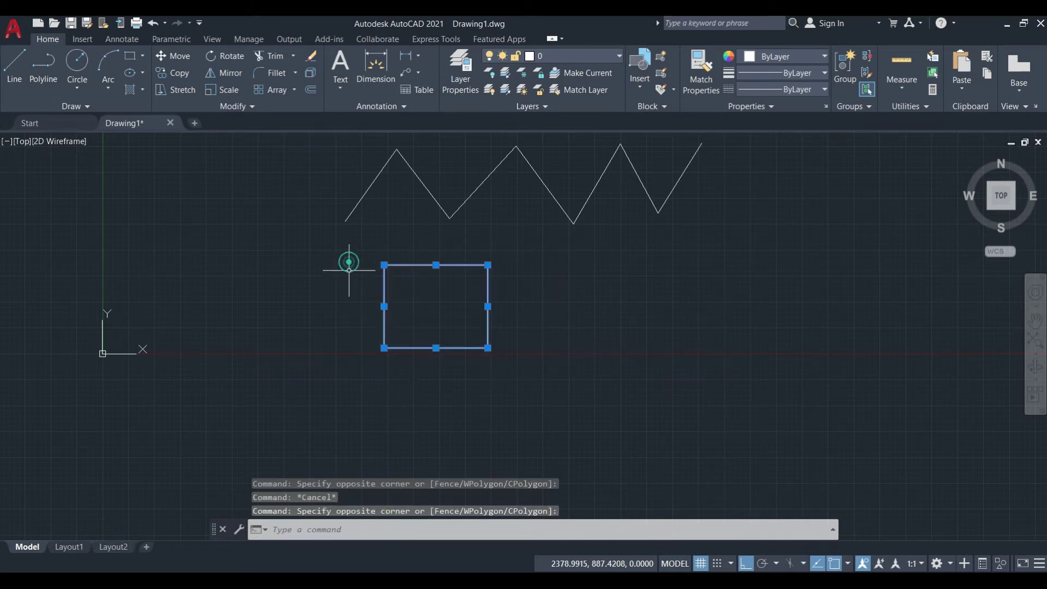
key("Escape")
left_click(558, 235)
left_click(303, 416)
key("Escape")
left_click(577, 382)
left_click(314, 303)
key("Escape")
left_click(520, 253)
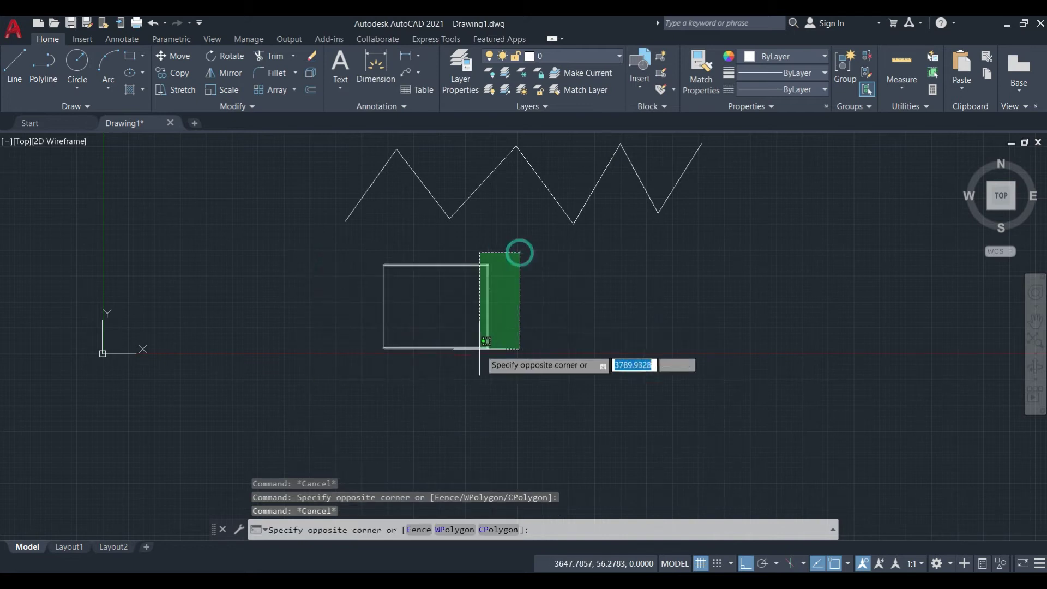
left_click(489, 268)
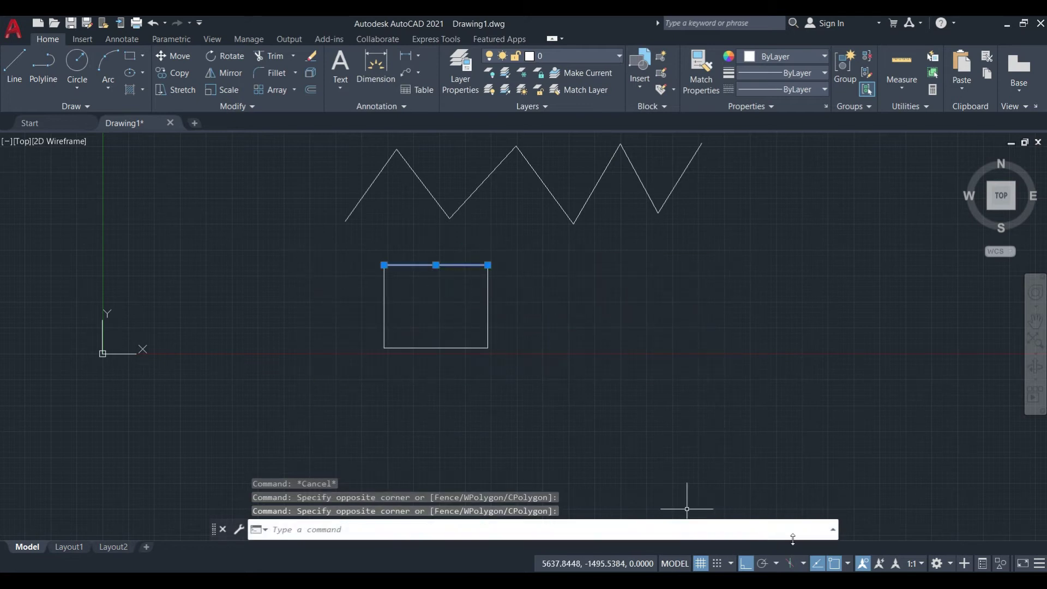
key("Escape")
middle_click_drag(603, 285, 564, 331)
middle_click_drag(533, 299, 533, 313)
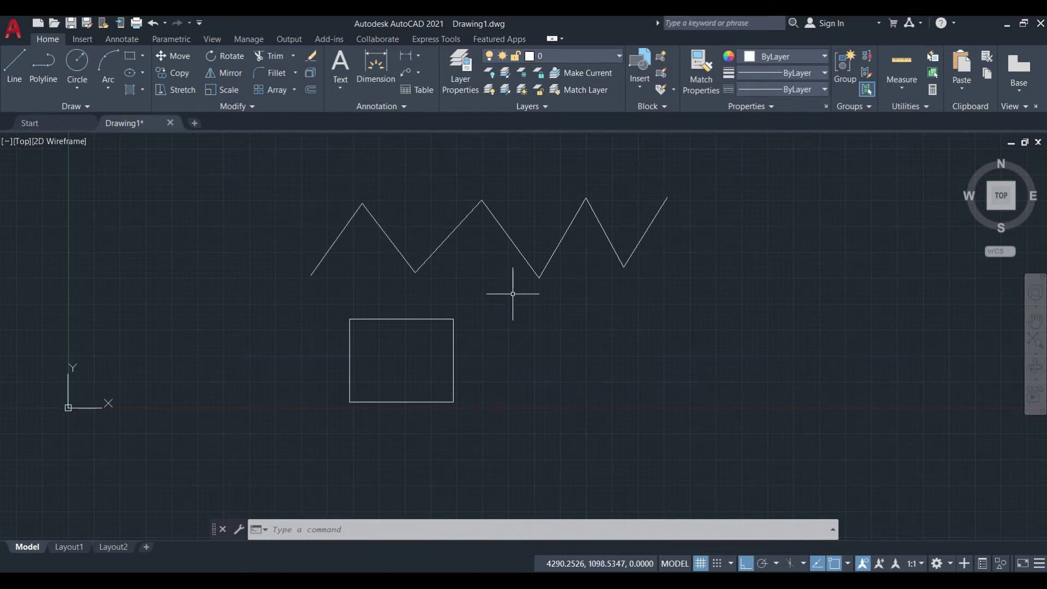
middle_click_drag(513, 294, 521, 307)
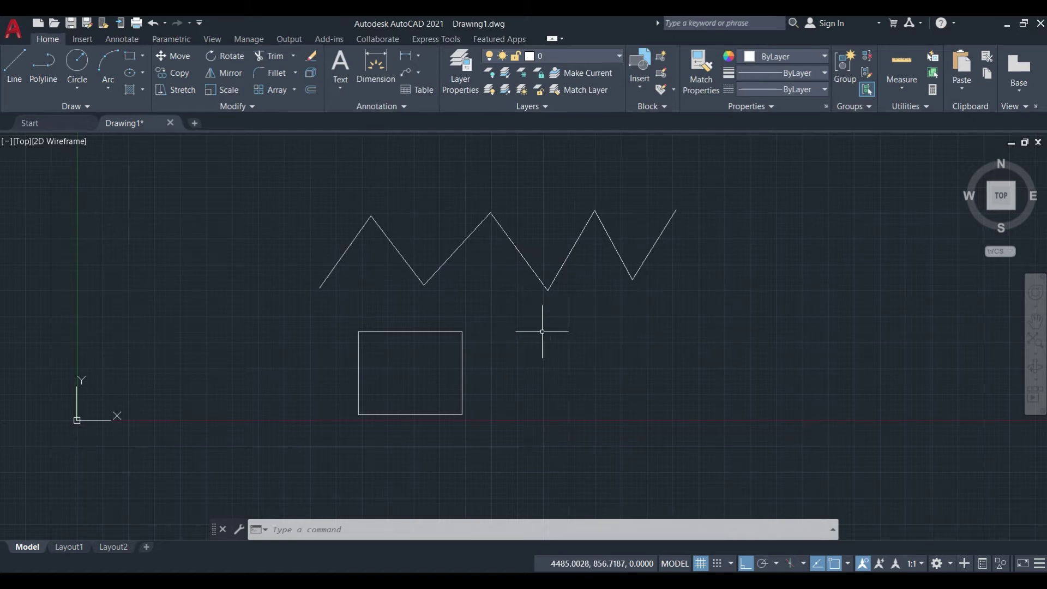
middle_click_drag(549, 284, 559, 296)
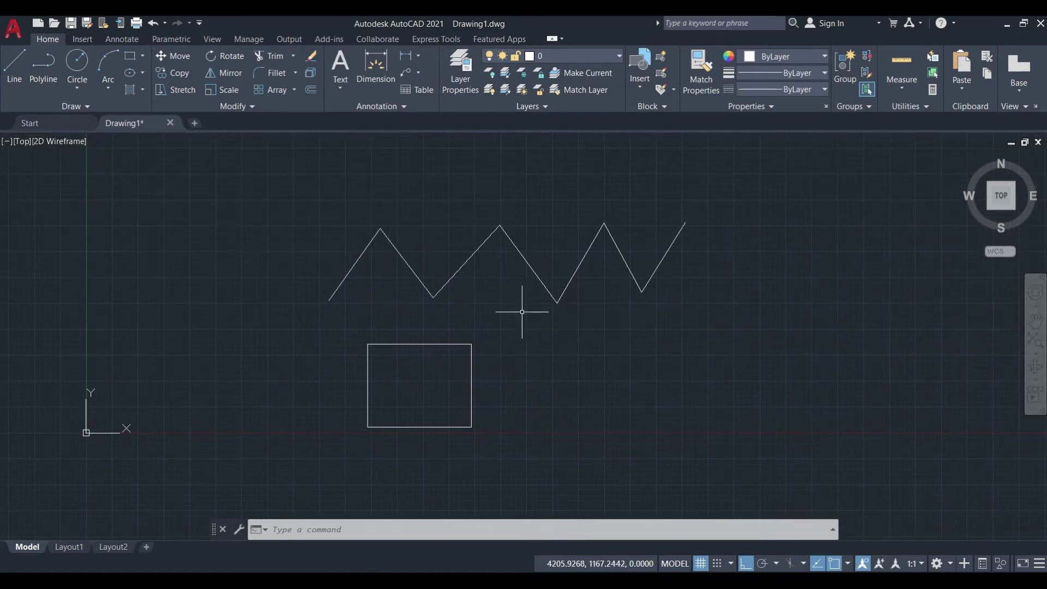
scroll(500, 275, "down", 8)
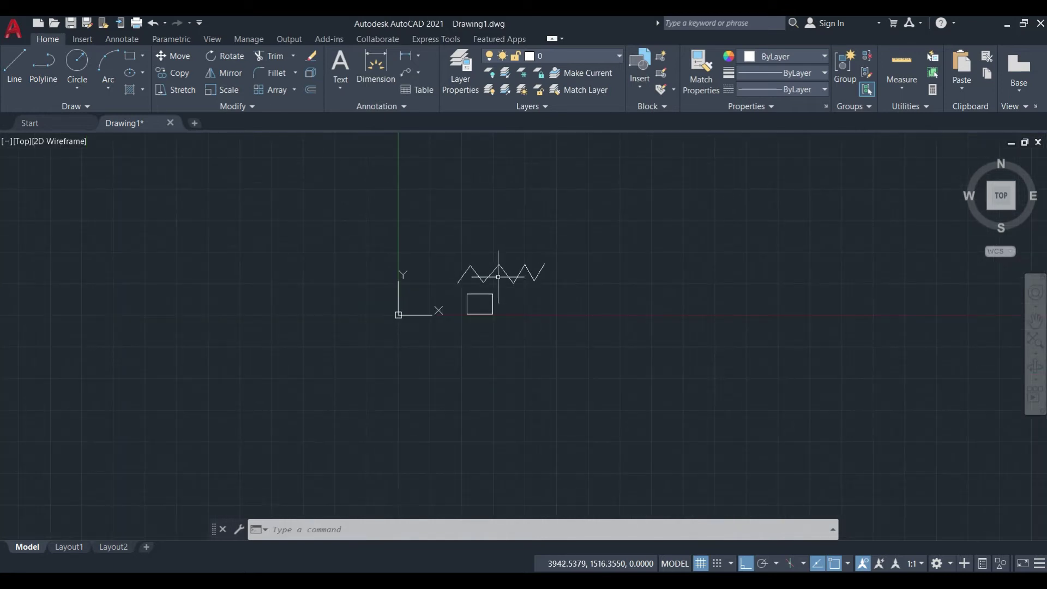
scroll(480, 281, "up", 8)
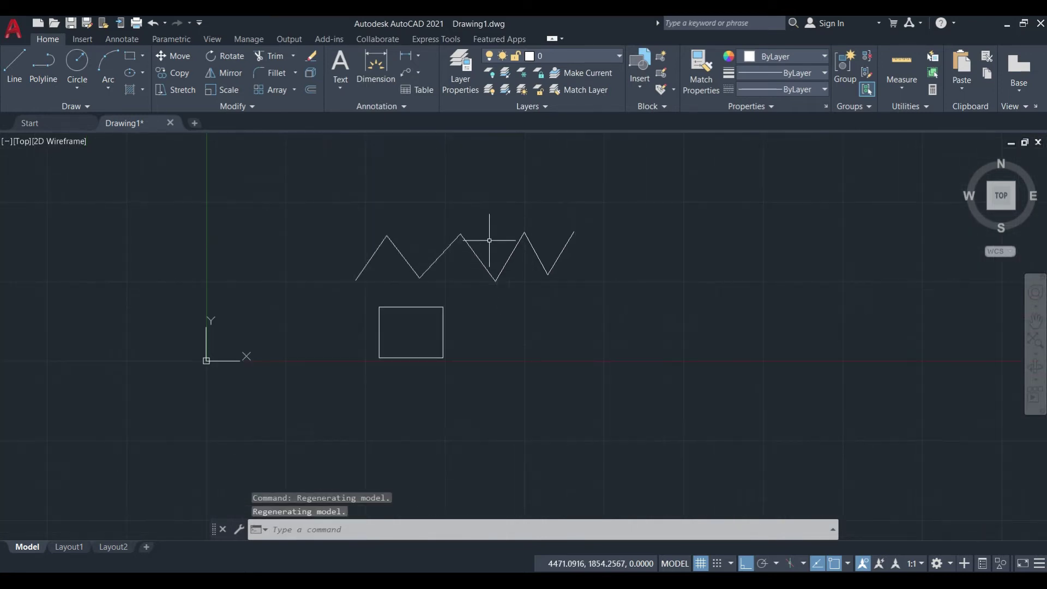
scroll(474, 305, "down", 2)
scroll(479, 308, "up", 2)
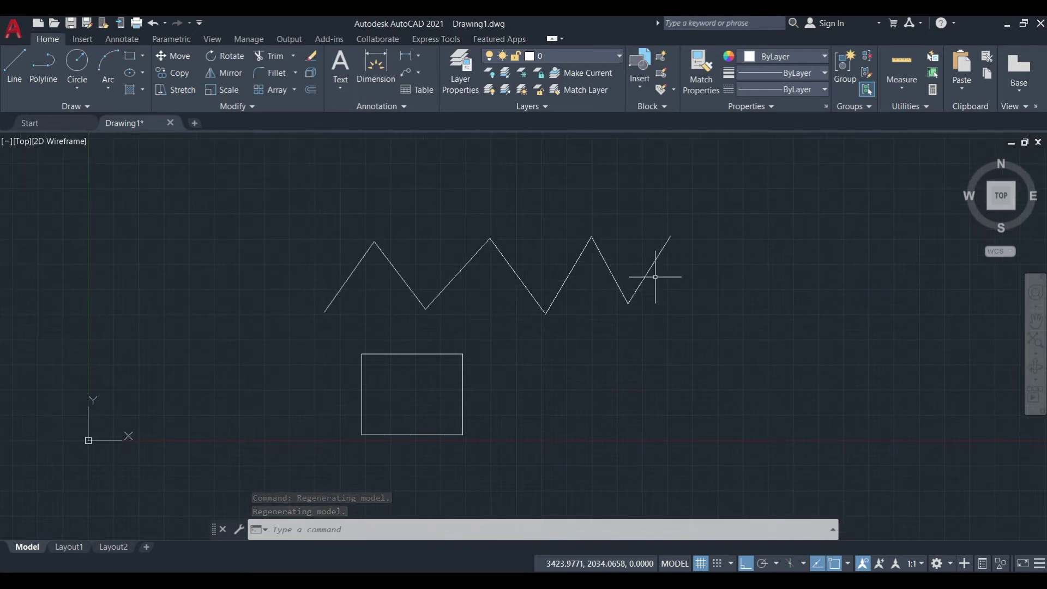
middle_click_drag(501, 286, 483, 299)
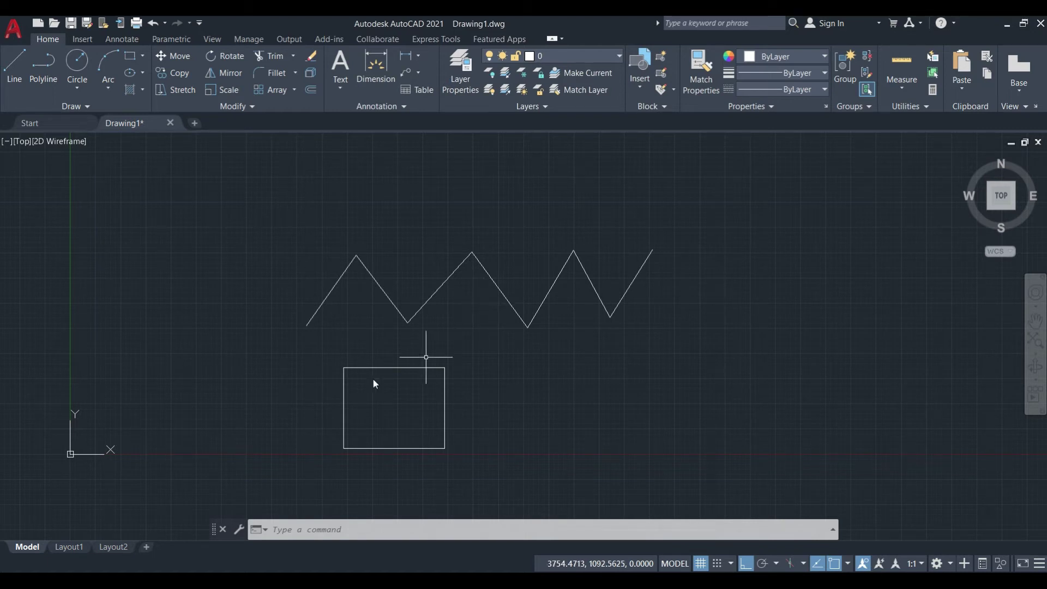
Draw a single horizontal line 20000 long to the right, starting from a point between the zigzag and the rectangle.
type("l")
key("Return")
left_click(228, 342)
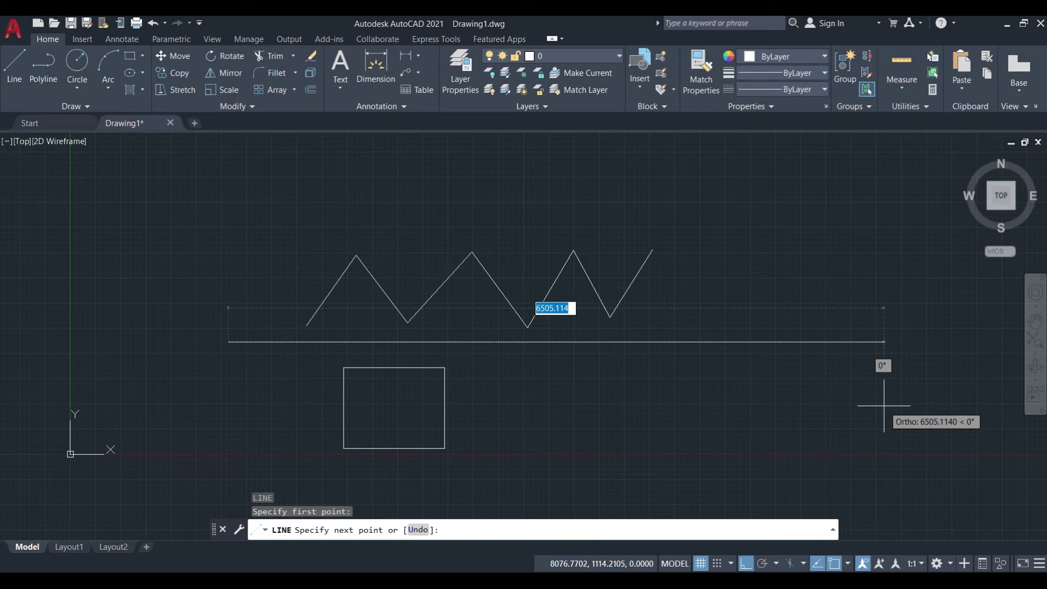
type("20000")
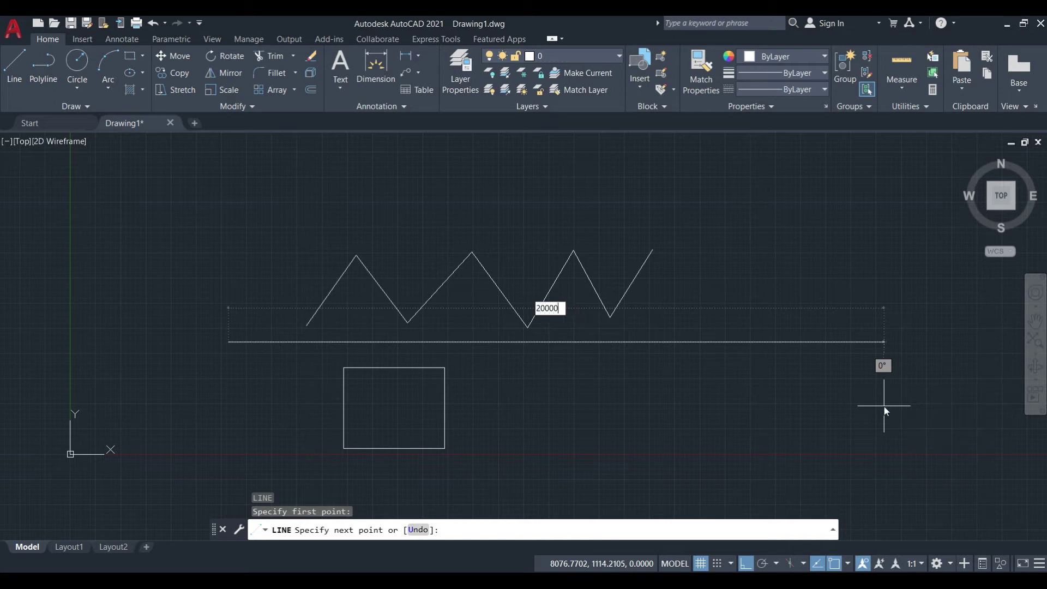
key("Return")
key("Escape")
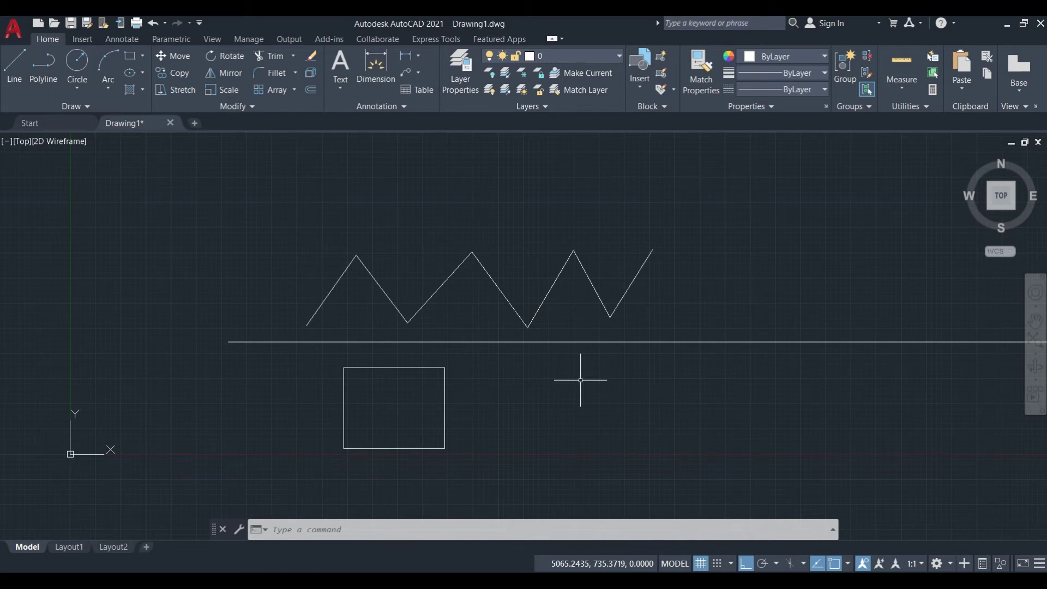
Regenerate the model and examine the full length of the long horizontal line next to the zigzag and rectangle.
type("RE")
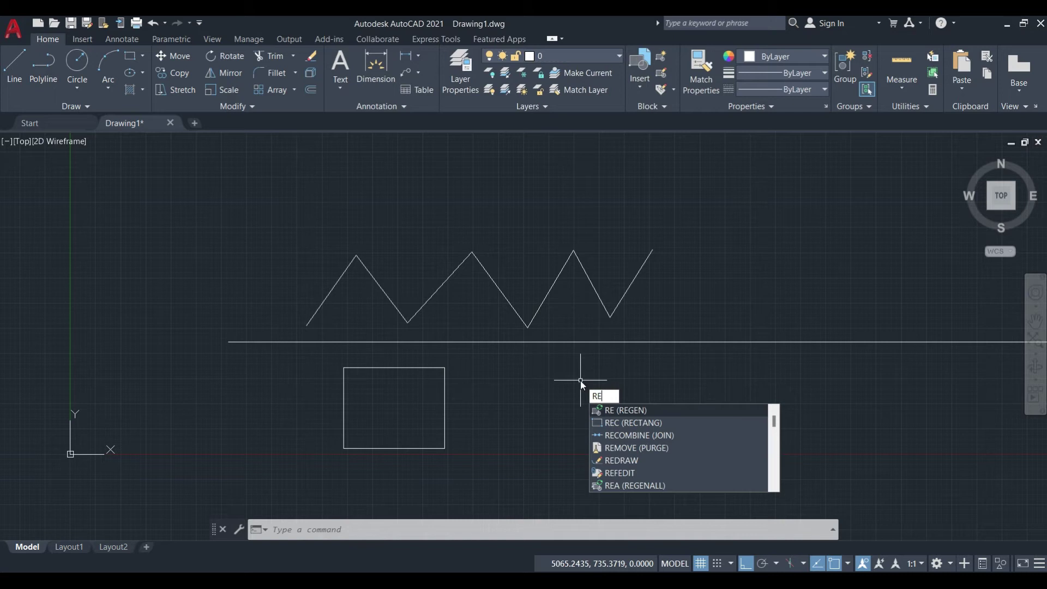
key("Return")
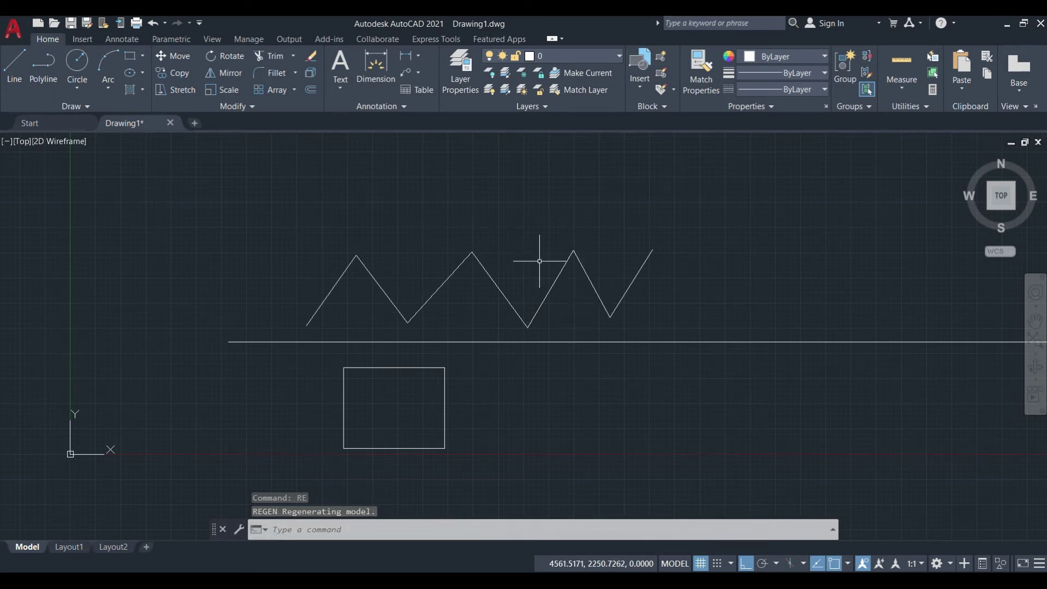
scroll(292, 292, "down", 10)
scroll(305, 292, "up", 4)
scroll(588, 321, "down", 1)
scroll(403, 325, "up", 1)
scroll(421, 311, "up", 3)
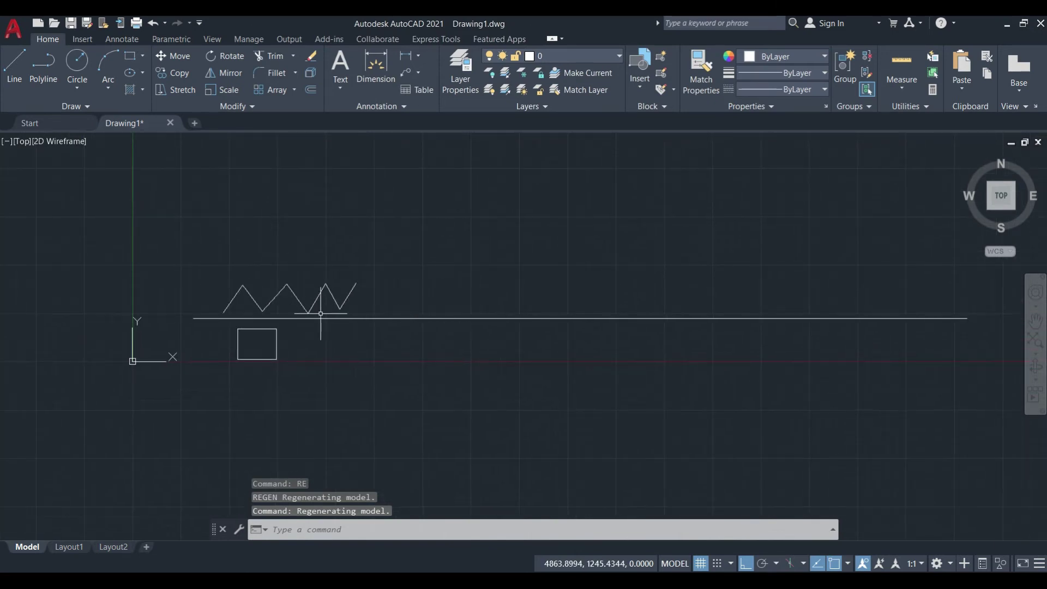
middle_click_drag(321, 312, 370, 303)
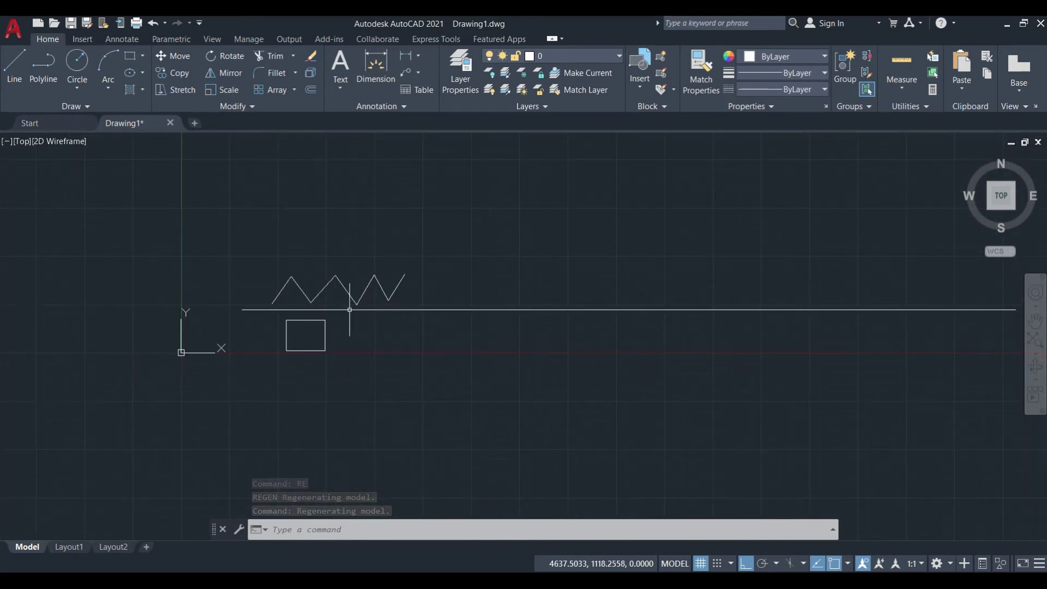
scroll(390, 354, "down", 4)
scroll(365, 382, "up", 6)
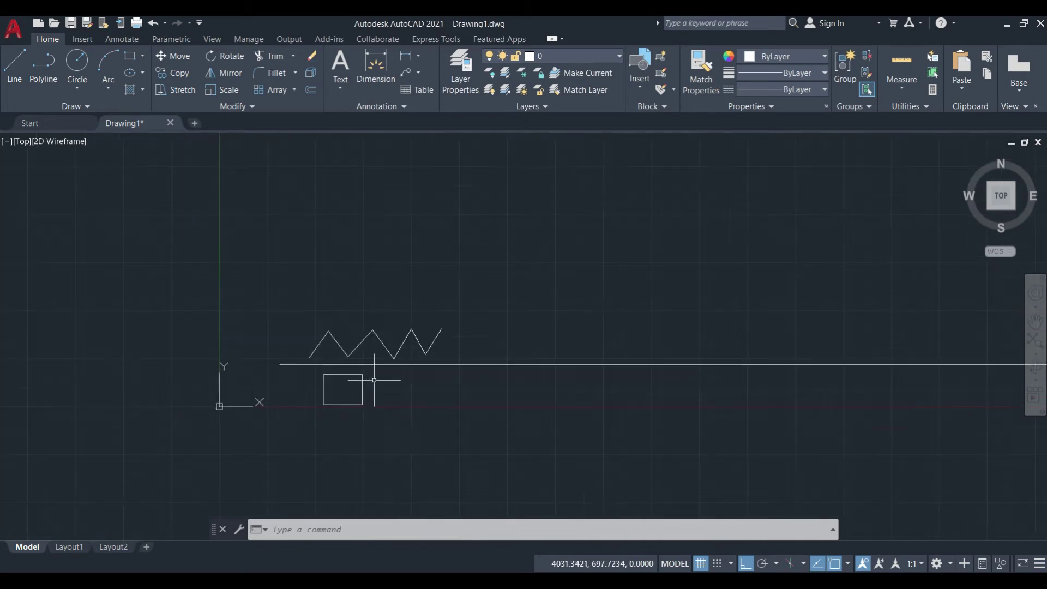
Remove the long horizontal line between the zigzag and the rectangle, leaving free space beside them.
scroll(372, 379, "down", 8)
scroll(344, 355, "up", 6)
scroll(357, 307, "up", 3)
middle_click_drag(683, 453, 593, 407)
left_click(591, 402)
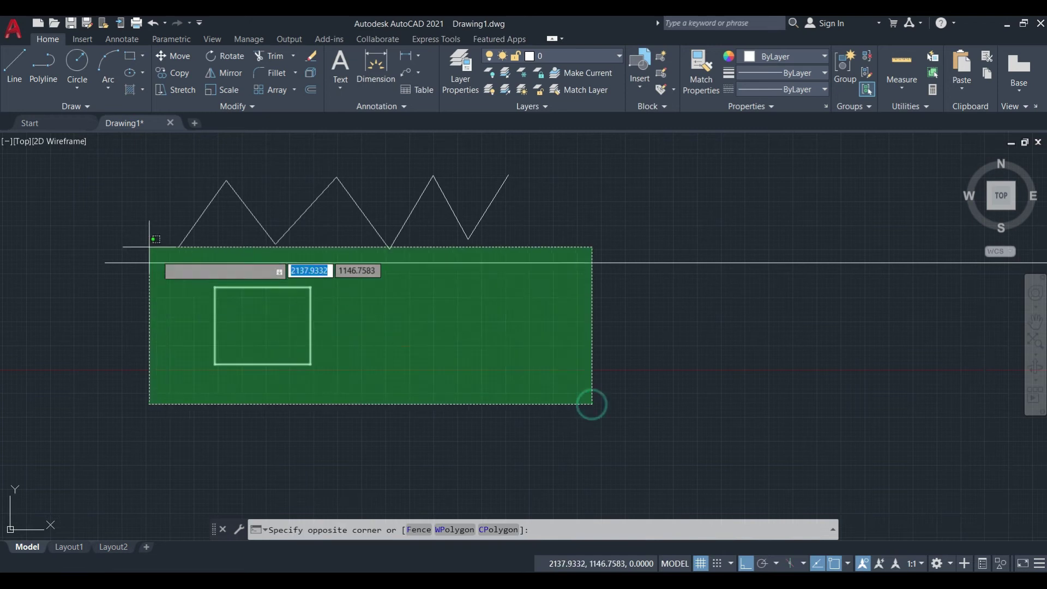
left_click(105, 207)
key("Escape")
middle_click_drag(484, 294, 525, 160)
scroll(525, 159, "down", 2)
mouse_move(528, 197)
middle_mouse_down()
mouse_move(523, 300)
mouse_move(439, 269)
middle_mouse_up()
mouse_move(413, 227)
middle_mouse_down()
mouse_move(376, 198)
mouse_move(365, 217)
mouse_move(433, 194)
middle_mouse_up()
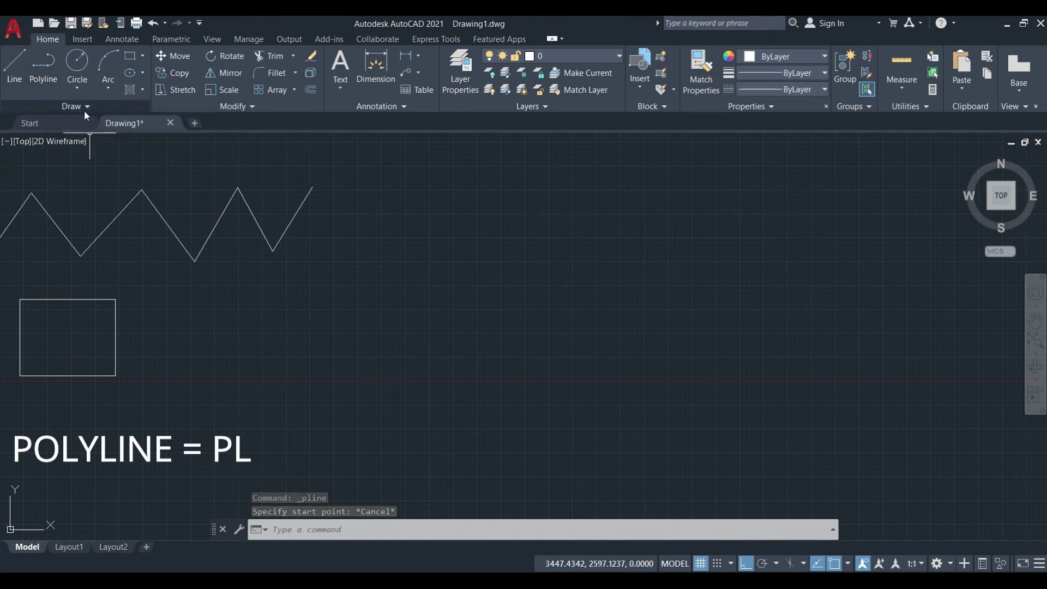
Draw a freehand four-segment zigzag to the right of the existing shapes with the Polyline command and Ortho mode off.
left_click(53, 76)
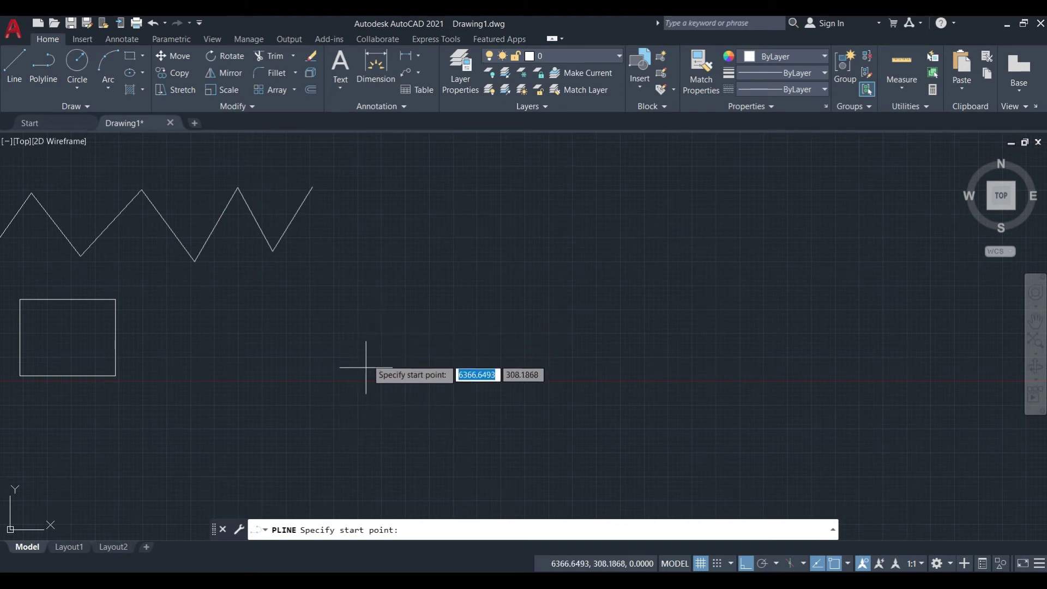
left_click(745, 564)
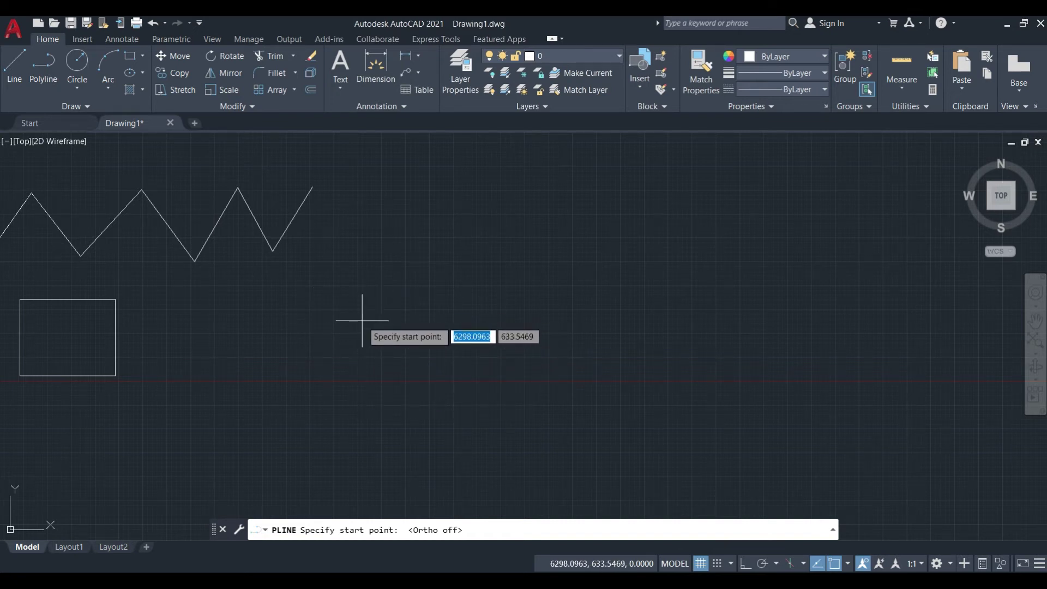
left_click(351, 351)
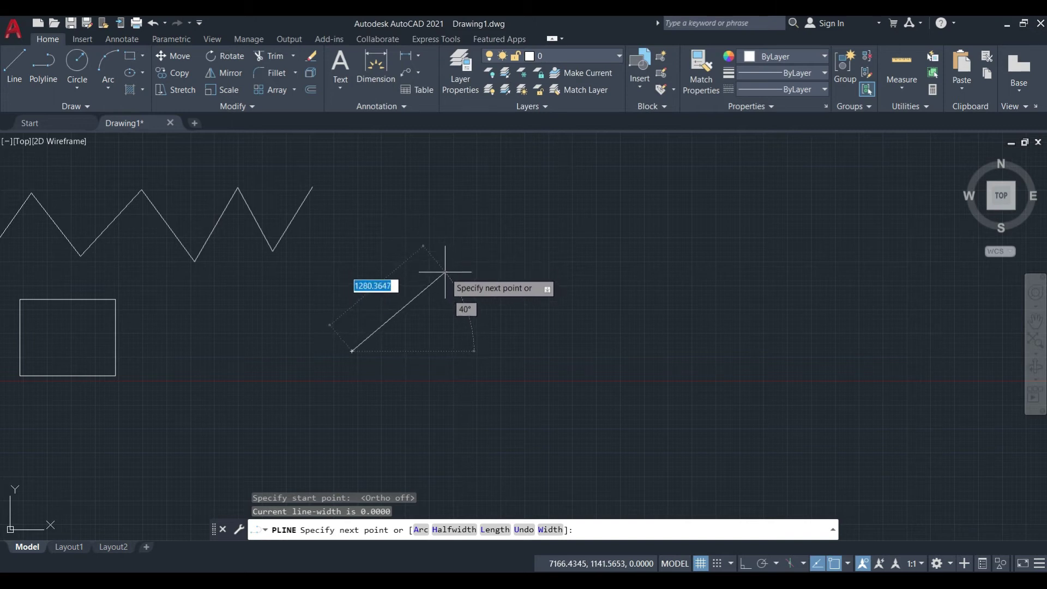
left_click(431, 254)
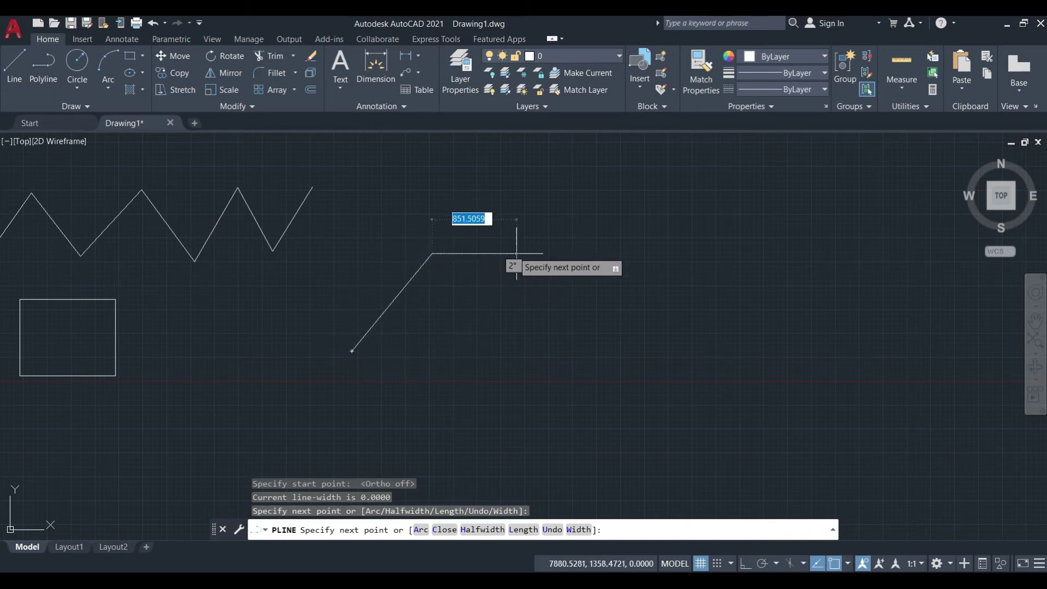
left_click(525, 361)
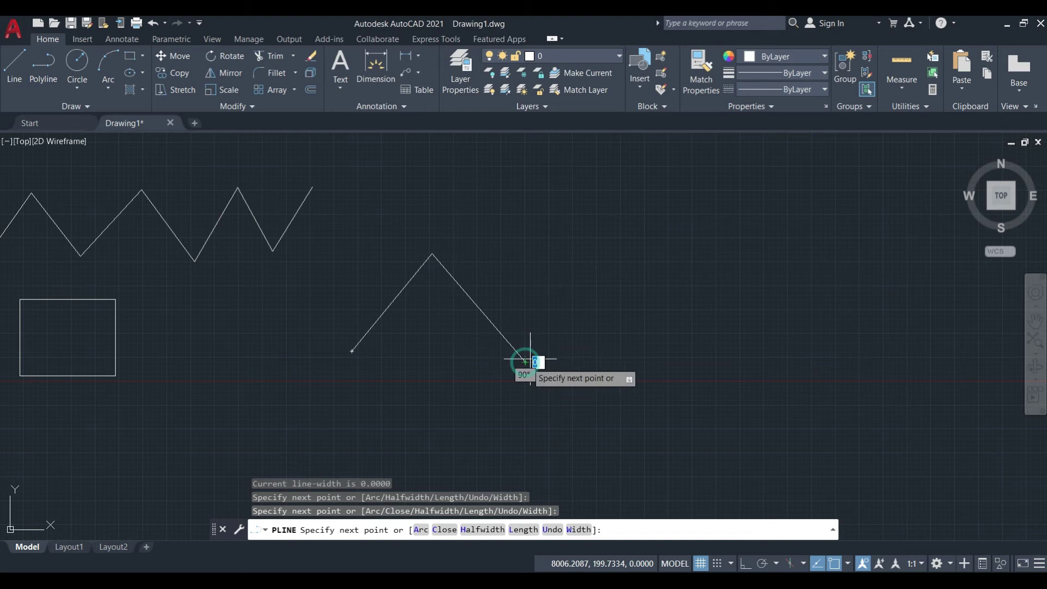
left_click(627, 254)
left_click(707, 335)
key("Escape")
Select and deselect the polyline zigzag several times to examine whether its segments form one object.
left_click(679, 273)
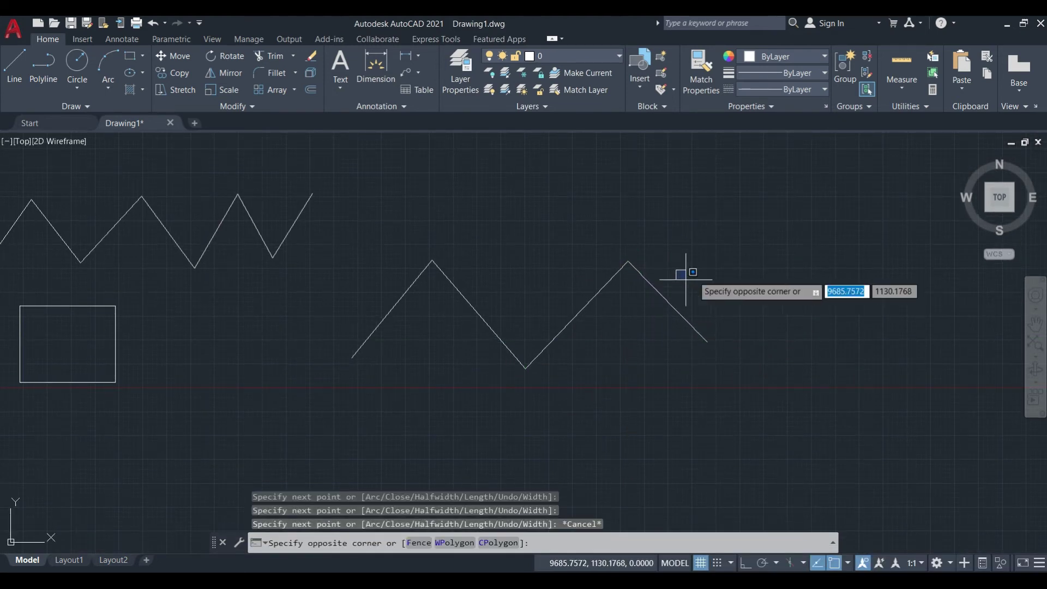
left_click(697, 269)
middle_click_drag(738, 314, 729, 292)
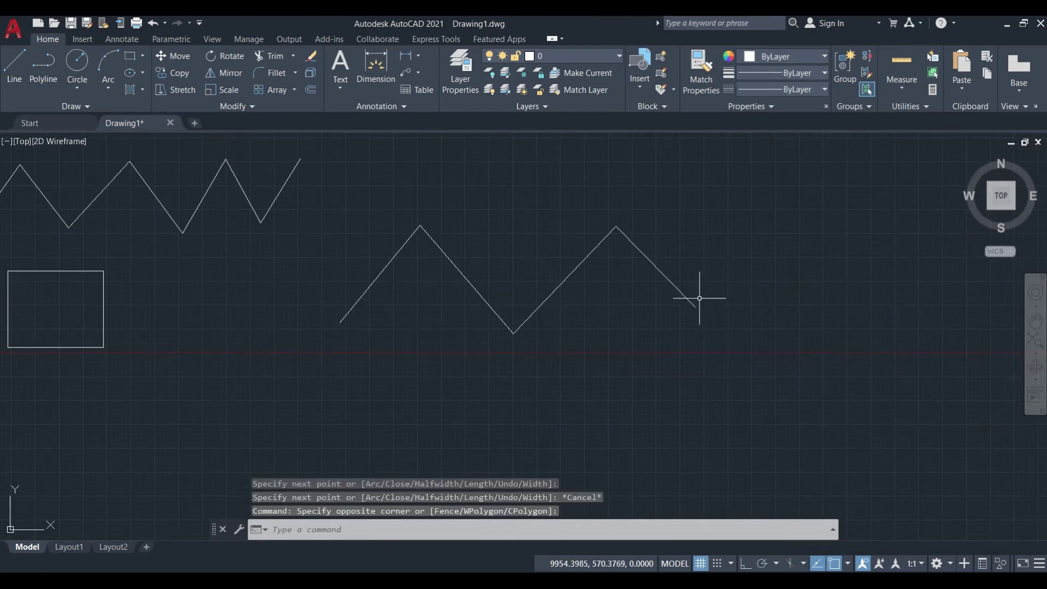
left_click(672, 286)
key("Escape")
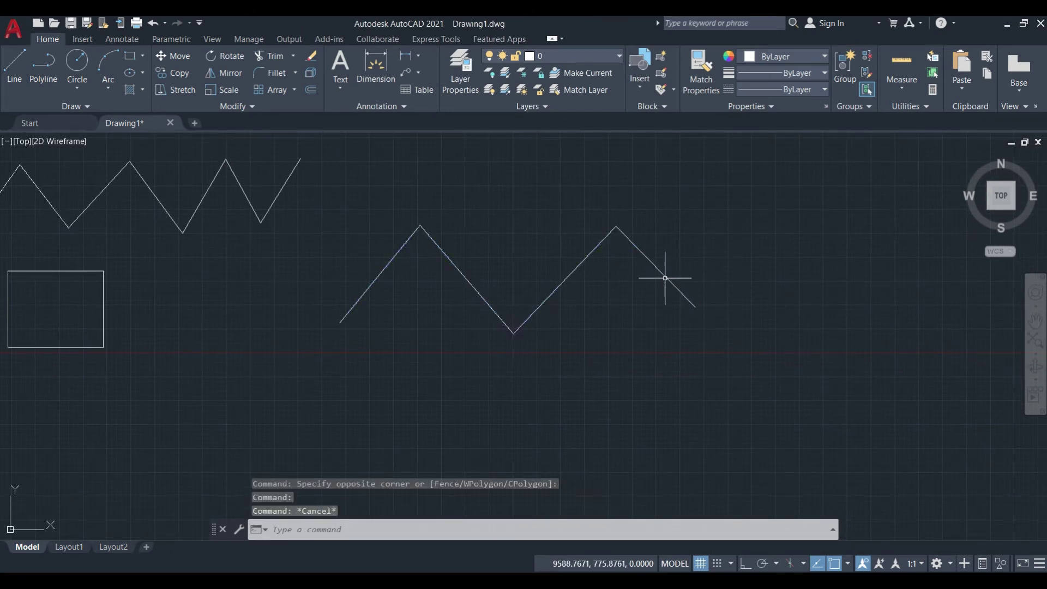
left_click(664, 278)
key("Escape")
left_click(666, 277)
middle_click_drag(346, 212, 530, 246)
key("Escape")
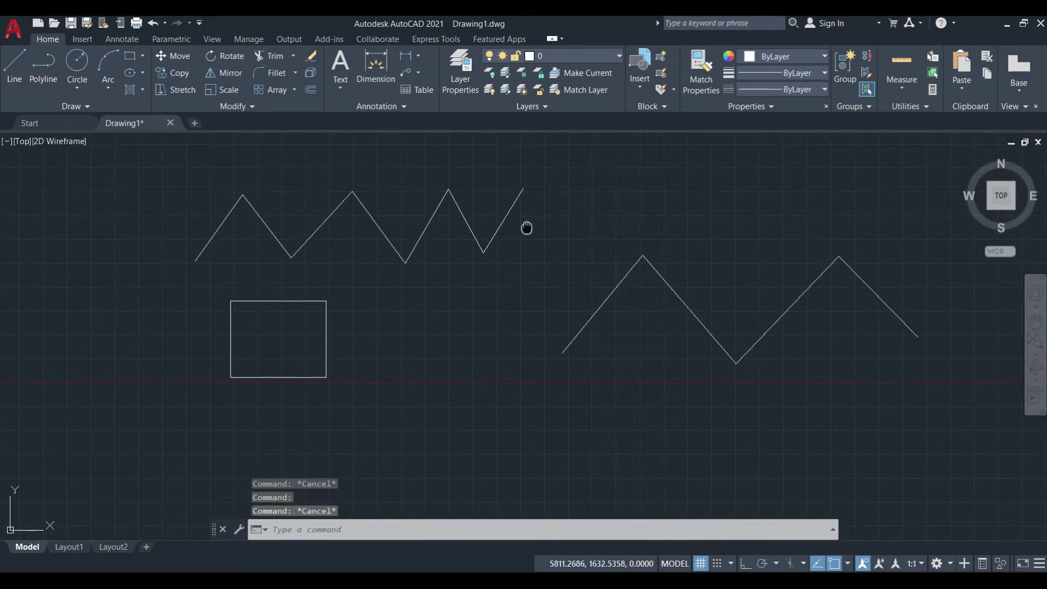
Select and deselect individual segments of the zigzag made with lines to compare its behaviour with the polyline.
mouse_move(531, 231)
left_mouse_down()
mouse_move(481, 210)
mouse_move(436, 253)
left_mouse_up()
key("Escape")
left_click(423, 228)
left_click(392, 243)
left_click(342, 240)
left_click(315, 221)
key("Escape")
left_click(271, 228)
left_click(251, 243)
left_click(223, 256)
left_click(197, 244)
key("Escape")
Select the polyline zigzag again to check how it is picked compared with the separate lines, and deselect it.
middle_click_drag(687, 309, 594, 309)
left_click(647, 313)
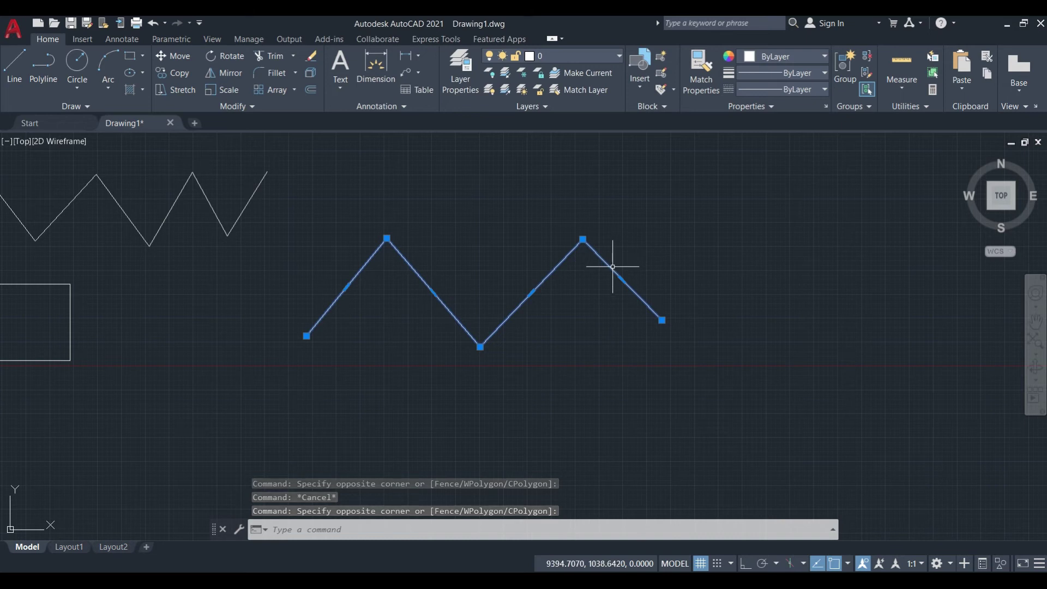
key("Escape")
Draw an irregular ten-sided freehand outline with the Polyline command to the right of the polyline zigzag, finishing with the Close option.
scroll(552, 260, "down", 2)
middle_click_drag(554, 262, 370, 302)
scroll(445, 287, "up", 2)
scroll(369, 304, "down", 2)
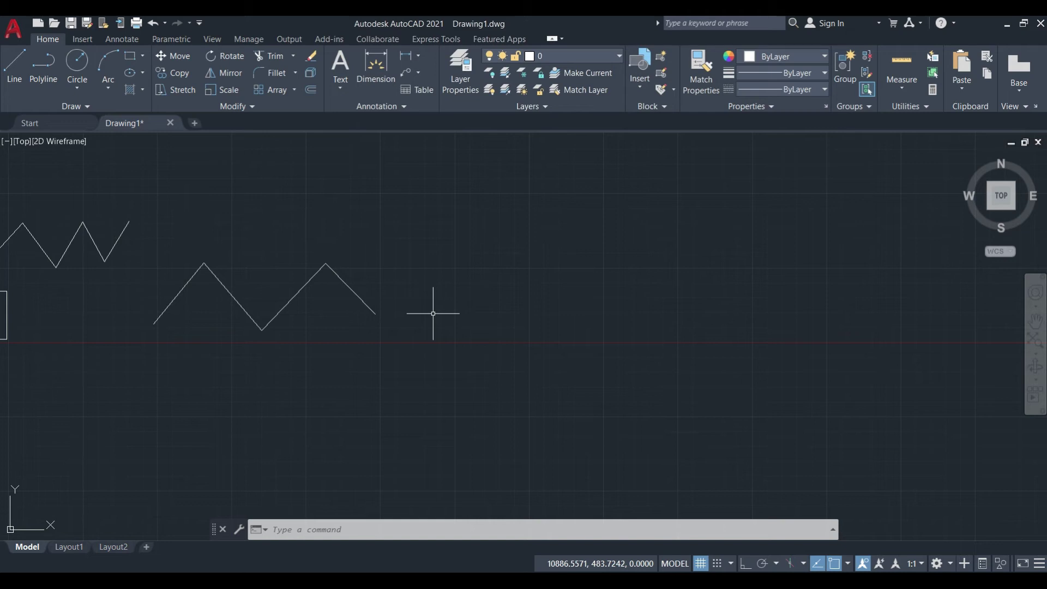
type("PL")
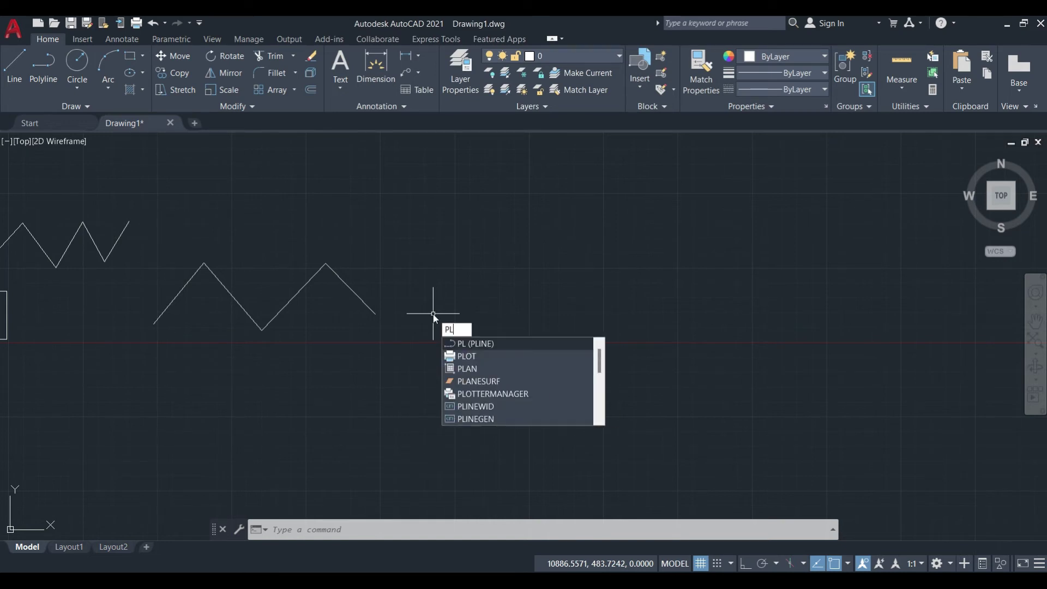
key("Return")
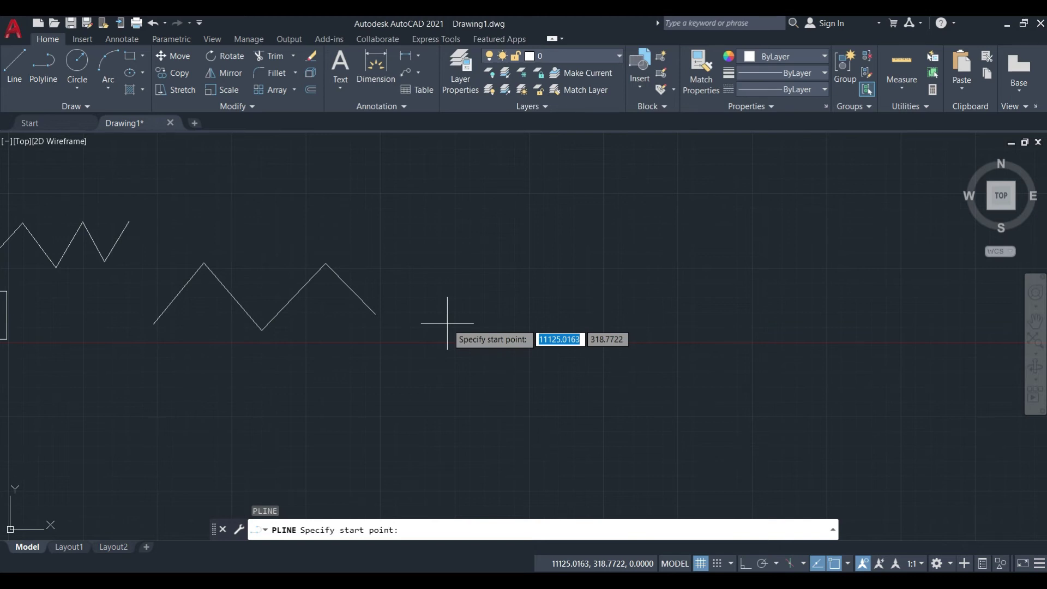
left_click(444, 324)
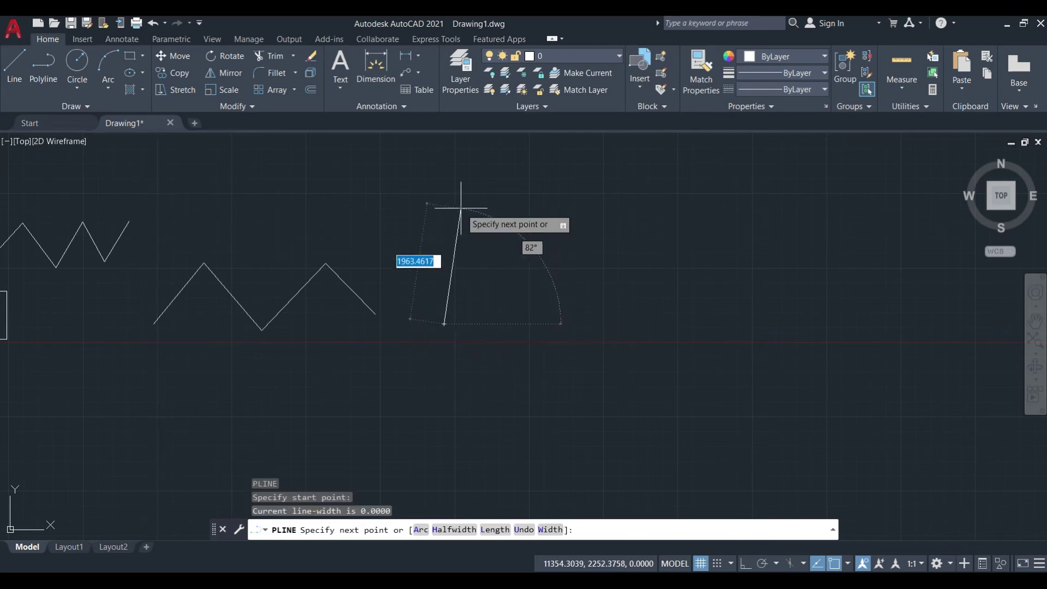
left_click(487, 193)
left_click(589, 218)
left_click(719, 207)
left_click(732, 286)
left_click(651, 334)
left_click(615, 376)
left_click(557, 335)
left_click(487, 380)
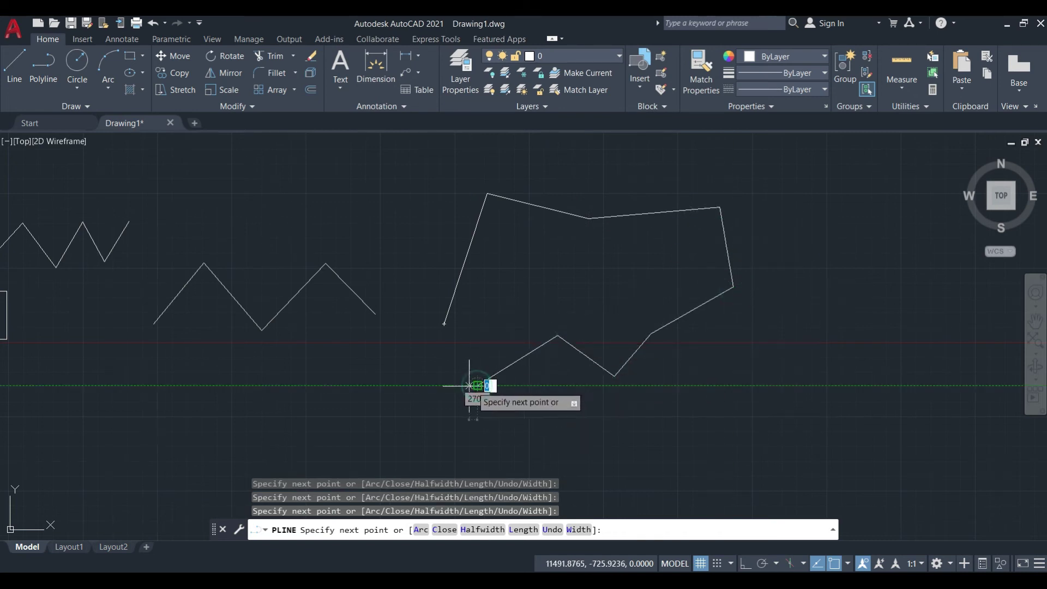
left_click(407, 358)
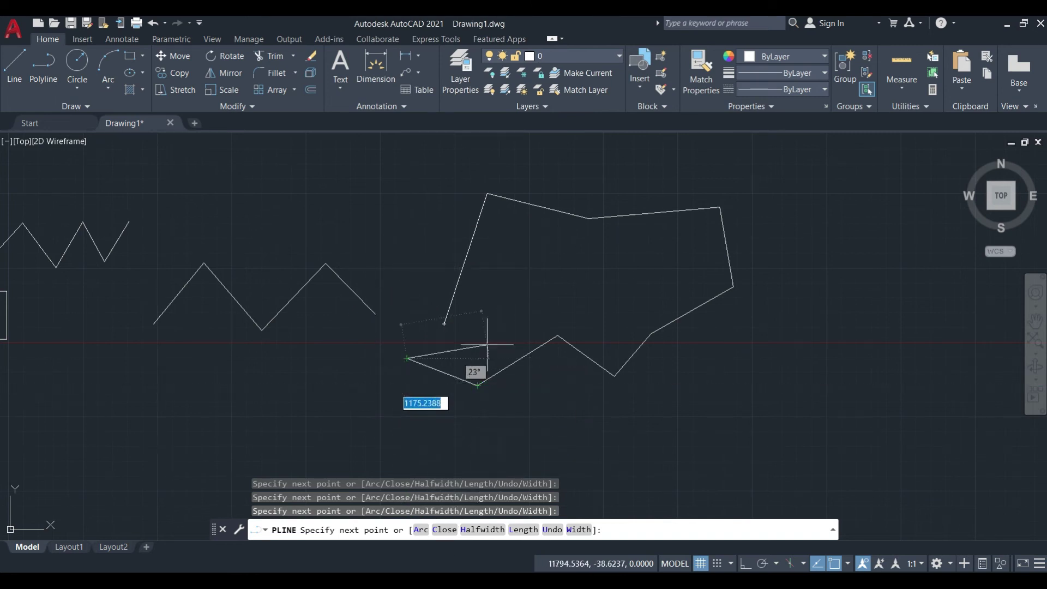
left_click(443, 536)
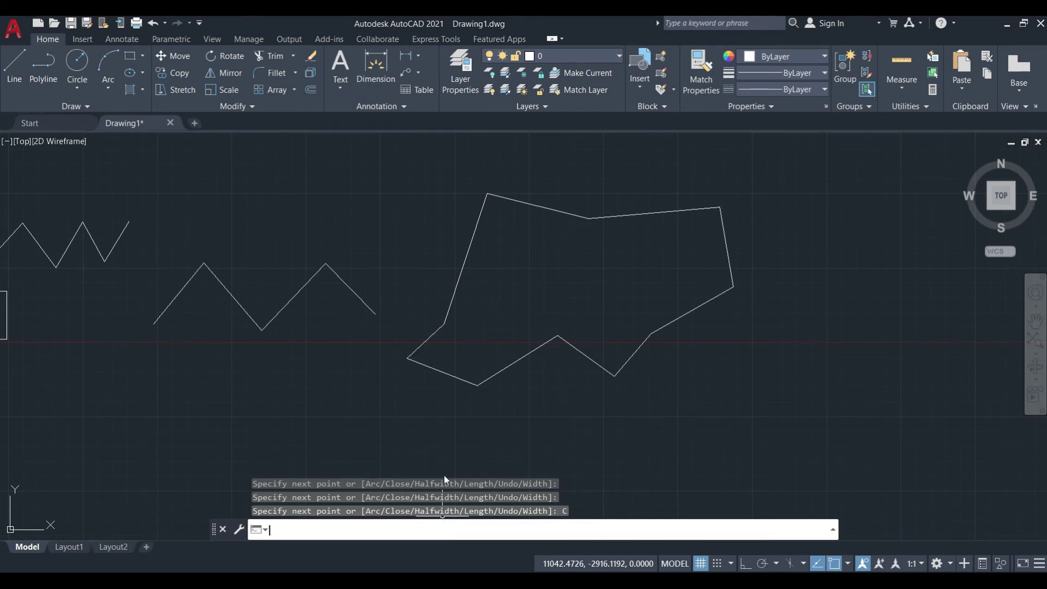
Select the closed polyline outline by different parts of its edge to examine whether it is picked as one object.
left_click(456, 293)
mouse_move(482, 318)
middle_mouse_down()
mouse_move(374, 350)
mouse_move(467, 299)
middle_mouse_up()
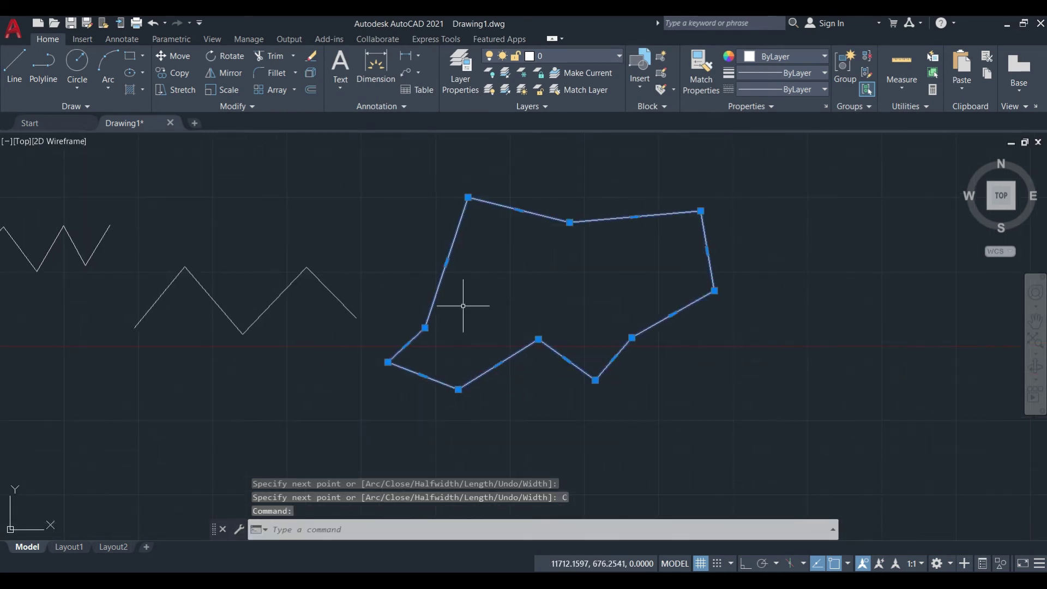
middle_click_drag(592, 270, 573, 300)
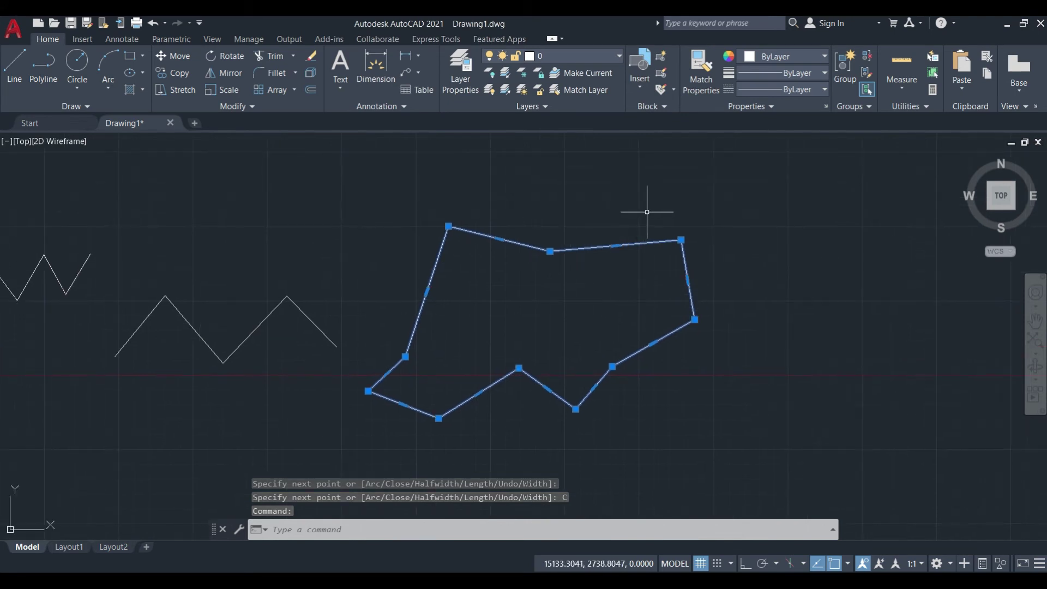
key("Escape")
left_click(675, 241)
left_click(648, 254)
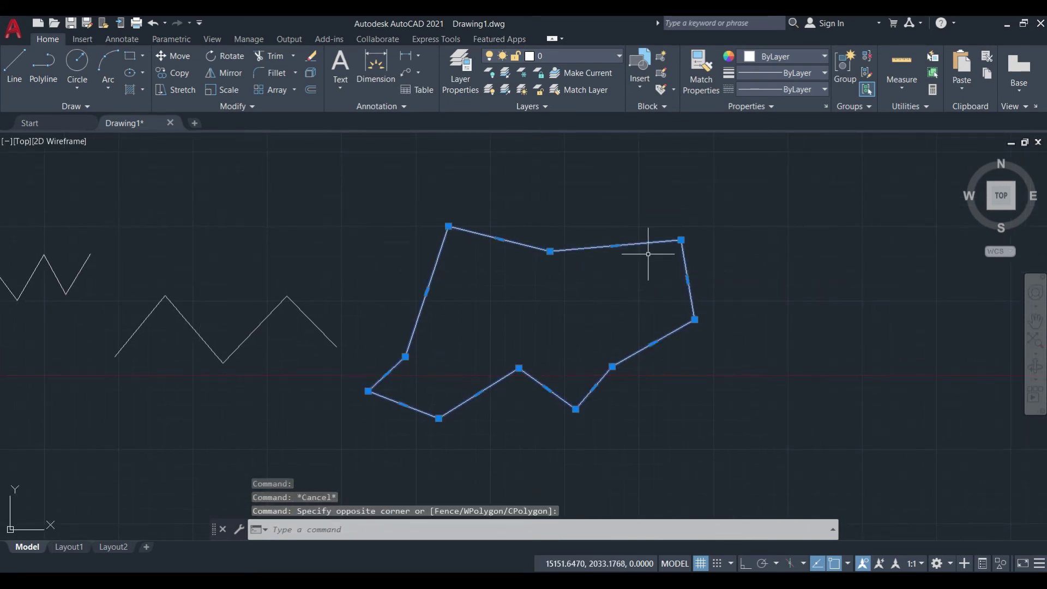
left_click(653, 236)
left_click(623, 257)
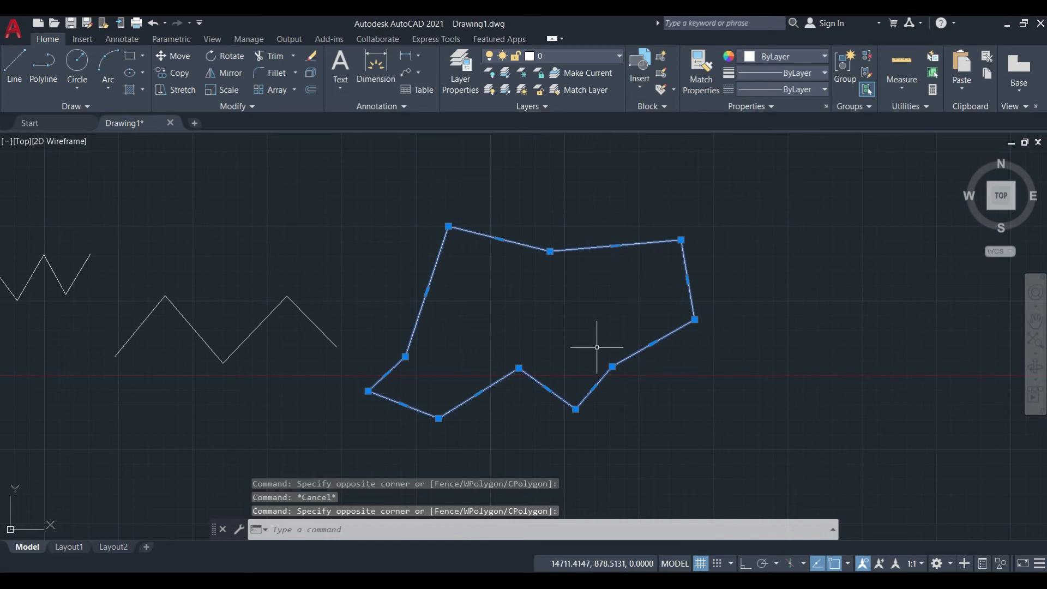
Deselect the closed polyline outline and view it alongside the zigzags and the rectangle.
mouse_move(517, 280)
middle_mouse_down()
mouse_move(561, 268)
mouse_move(566, 314)
mouse_move(575, 313)
middle_mouse_up()
left_click(565, 294)
key("Escape")
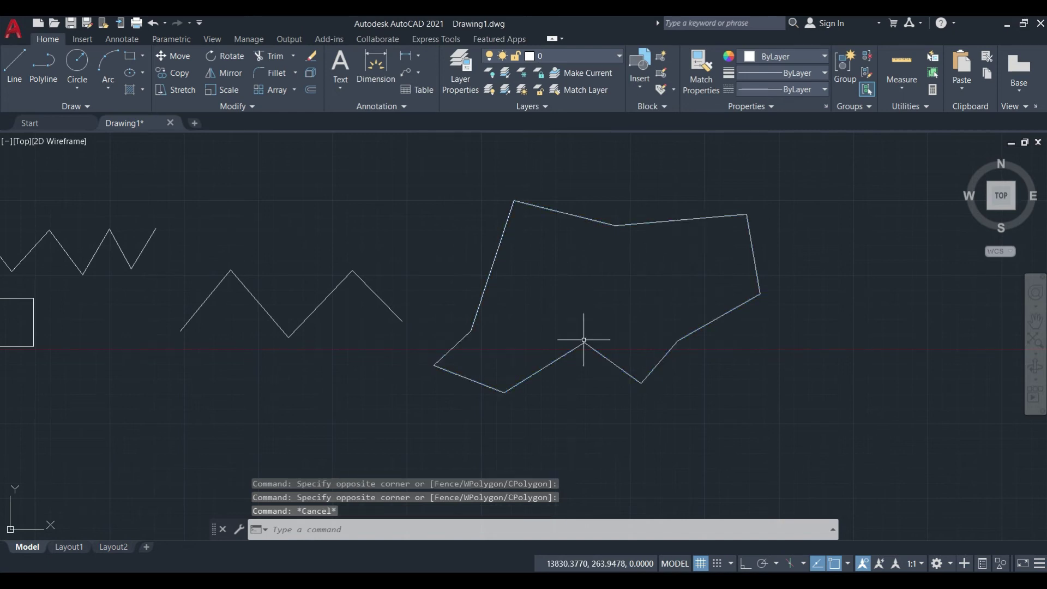
middle_click_drag(432, 367, 660, 342)
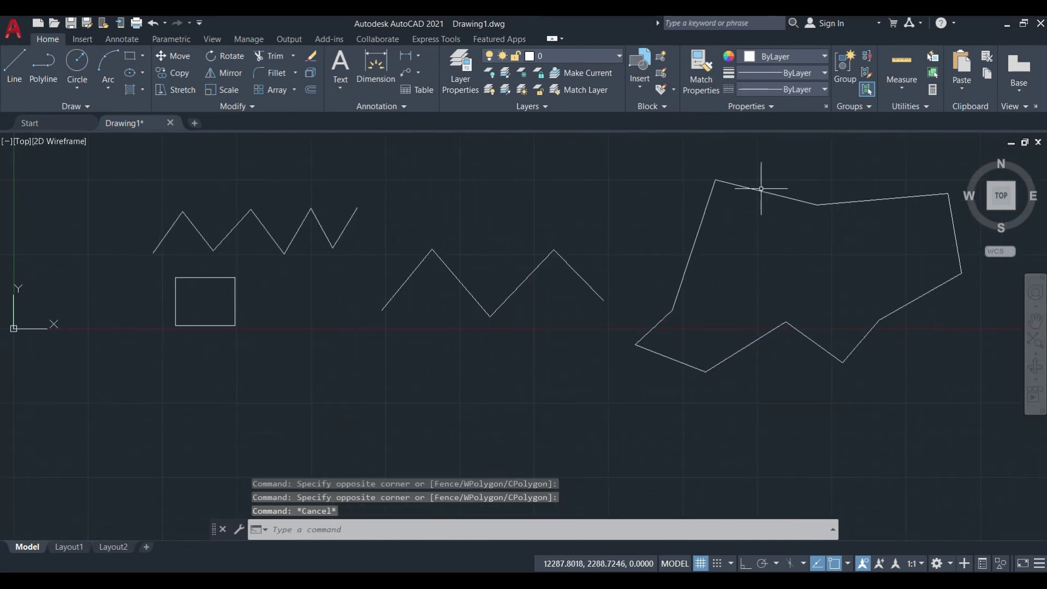
mouse_move(645, 275)
middle_mouse_down()
mouse_move(554, 269)
mouse_move(434, 297)
middle_mouse_up()
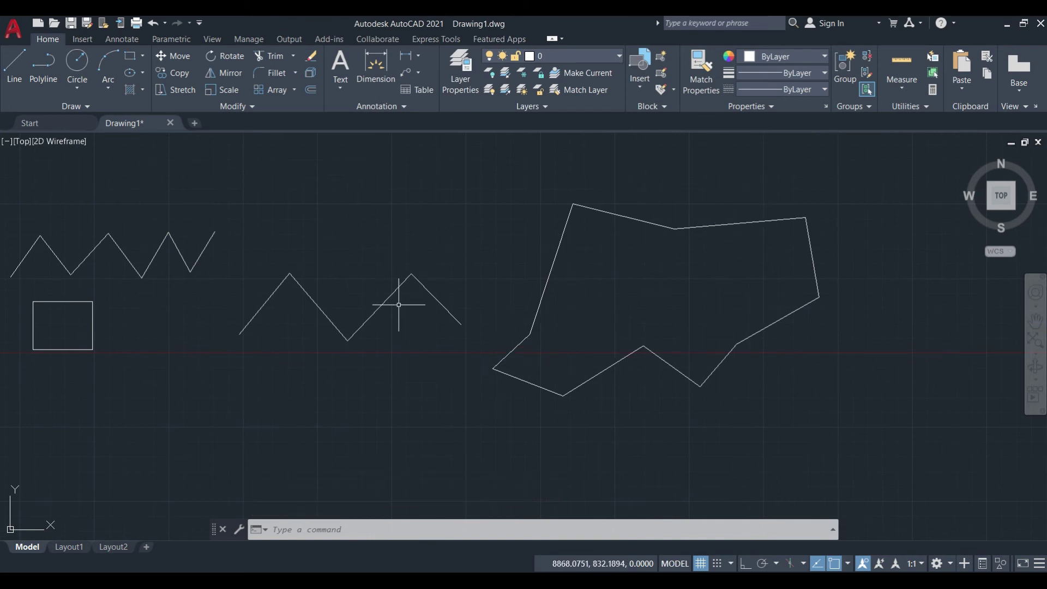
Start a polyline beyond the closed outline with an upward-slanting segment about 1860 long at about 57°, followed by a horizontal segment.
mouse_move(407, 306)
middle_mouse_down()
mouse_move(547, 299)
mouse_move(463, 302)
mouse_move(514, 301)
mouse_move(369, 285)
middle_mouse_up()
middle_click_drag(640, 243, 351, 278)
middle_click_drag(552, 292, 501, 292)
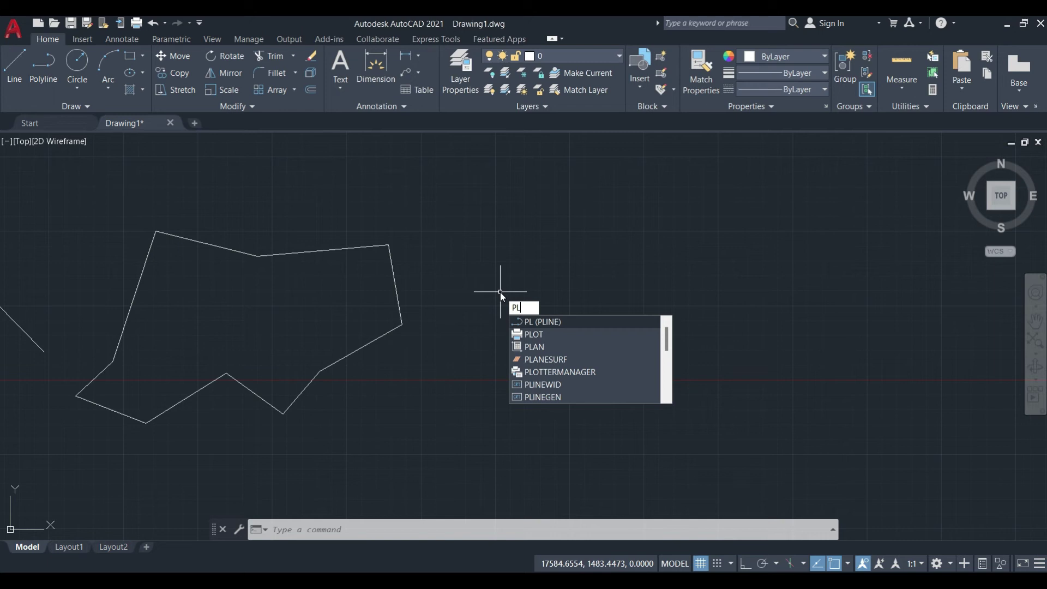
key("Return")
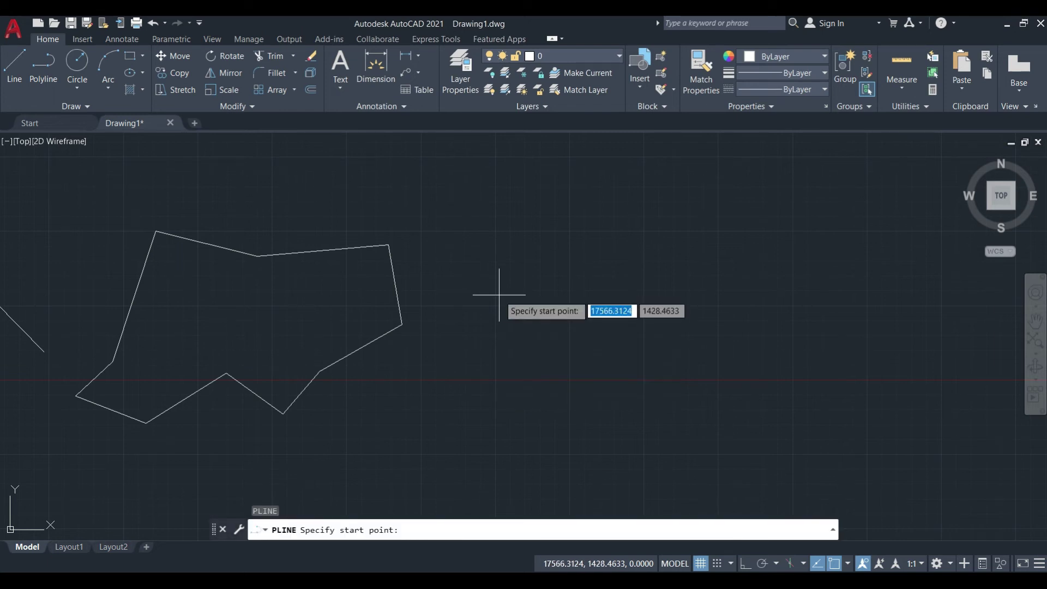
middle_click_drag(486, 374, 470, 346)
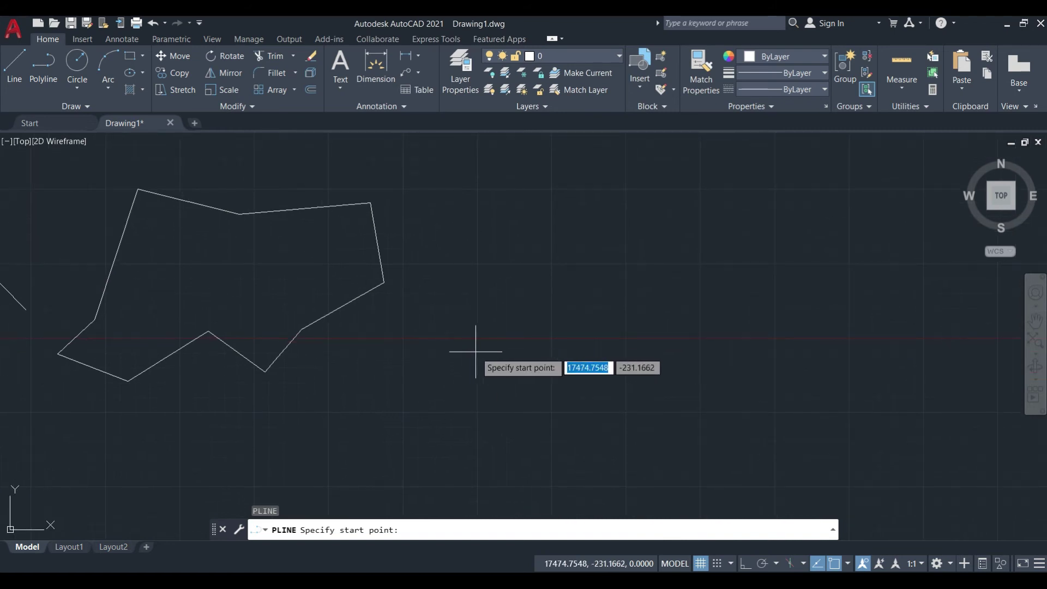
left_click(473, 355)
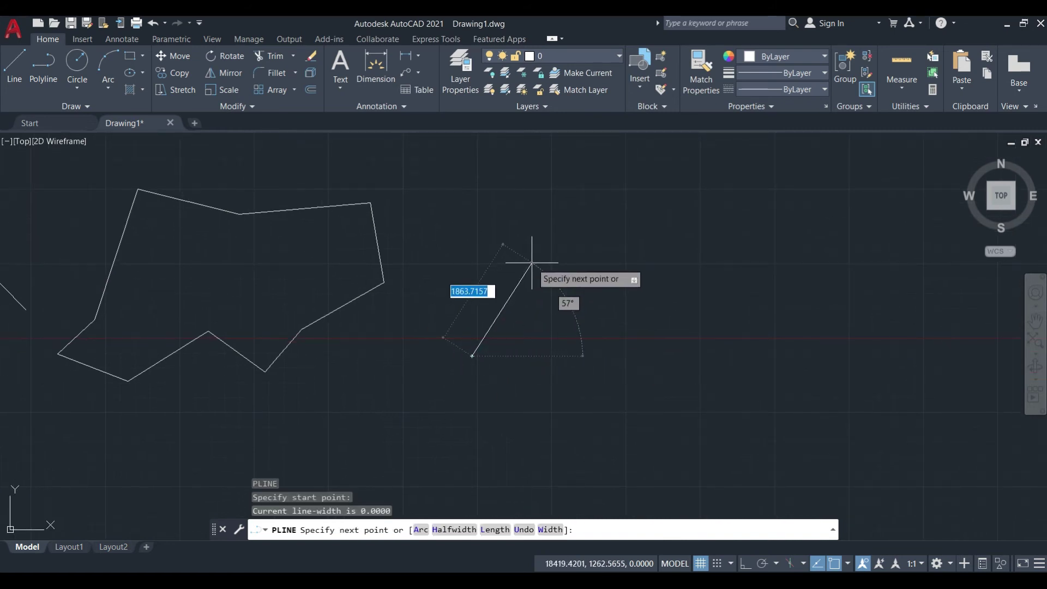
left_click(531, 262)
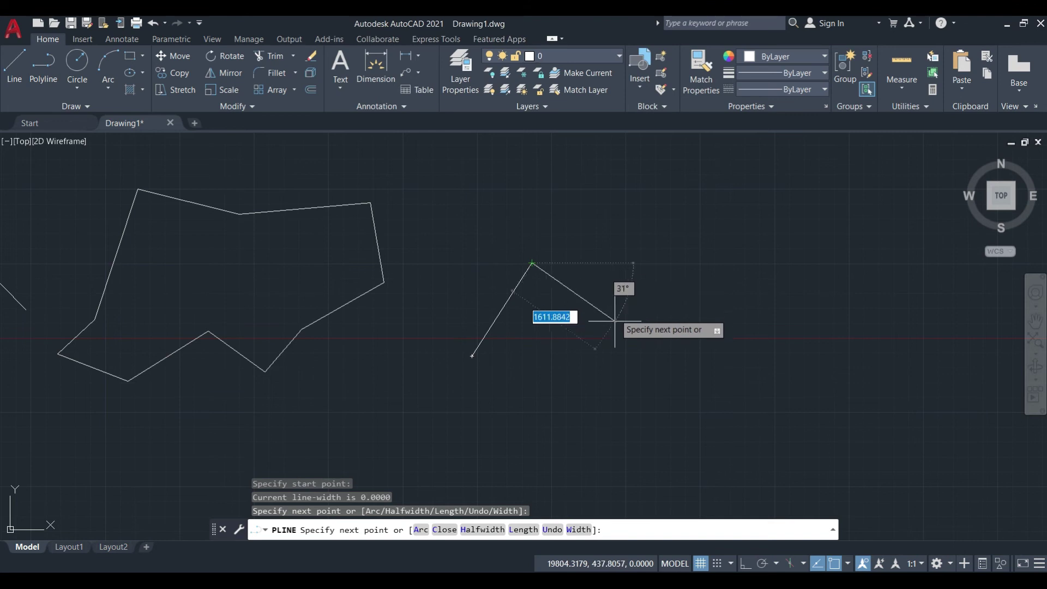
left_click(605, 262)
middle_click_drag(604, 262, 439, 267)
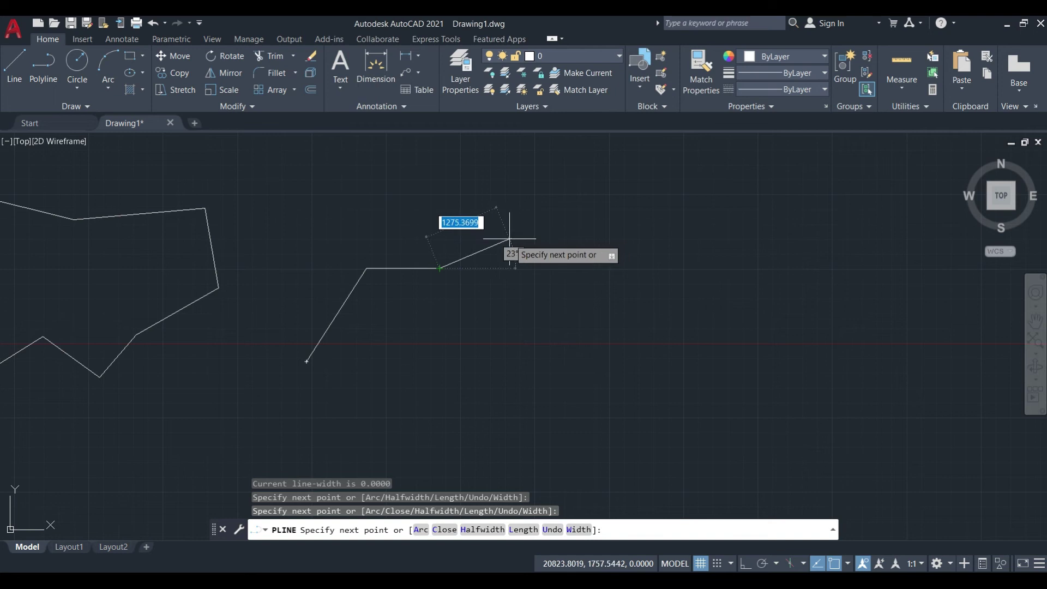
Switch the polyline to Arc mode and add three connected arcs: a rising curve, a rounded top and a long curve sweeping down.
left_click(421, 529)
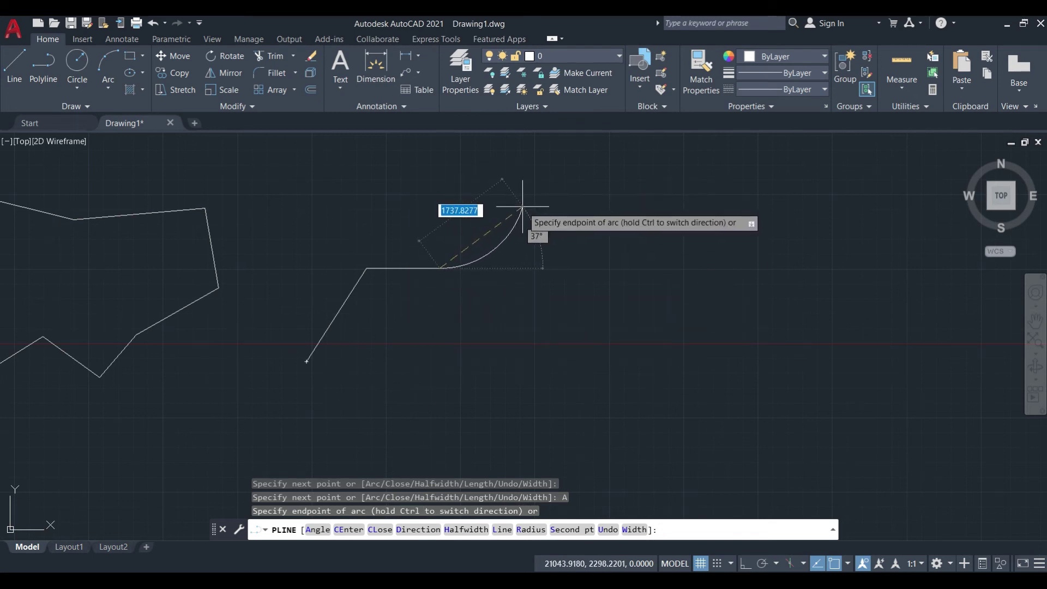
left_click(521, 210)
left_click(600, 214)
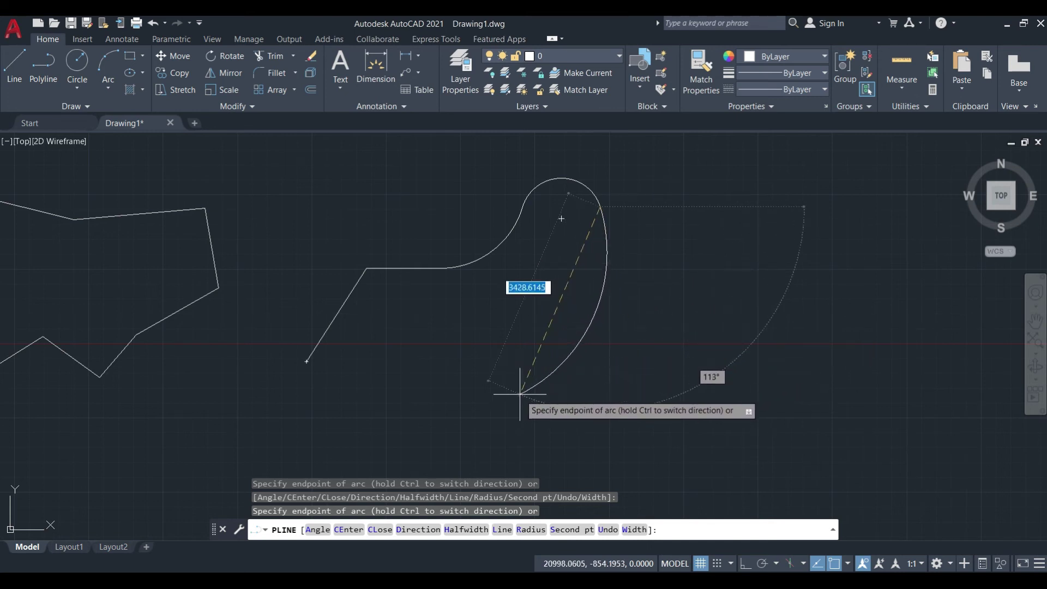
left_click(484, 391)
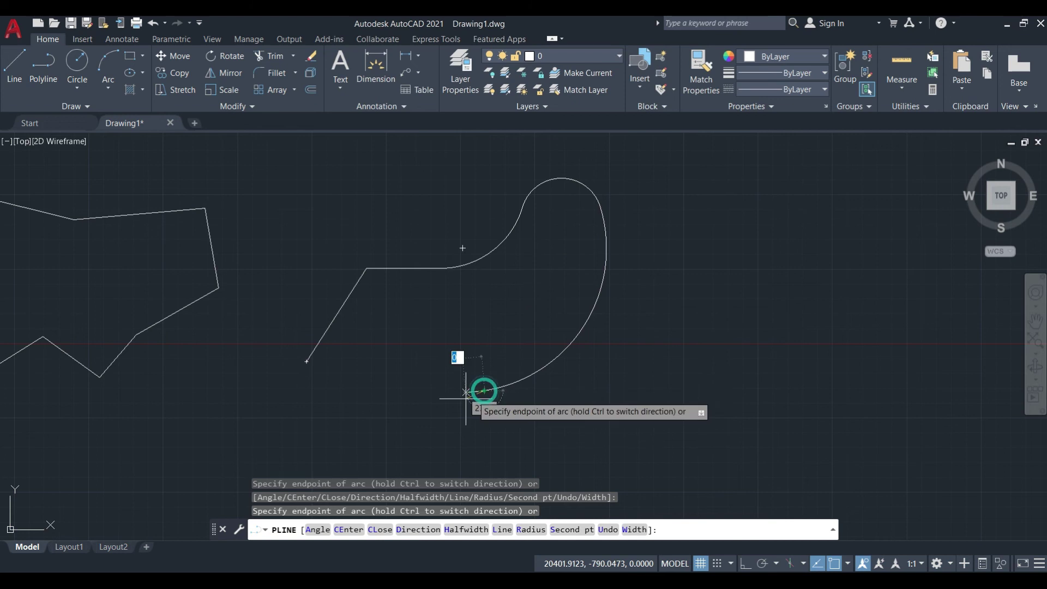
Return the polyline to Line mode and finish it with a straight segment using the Close option.
left_click(501, 531)
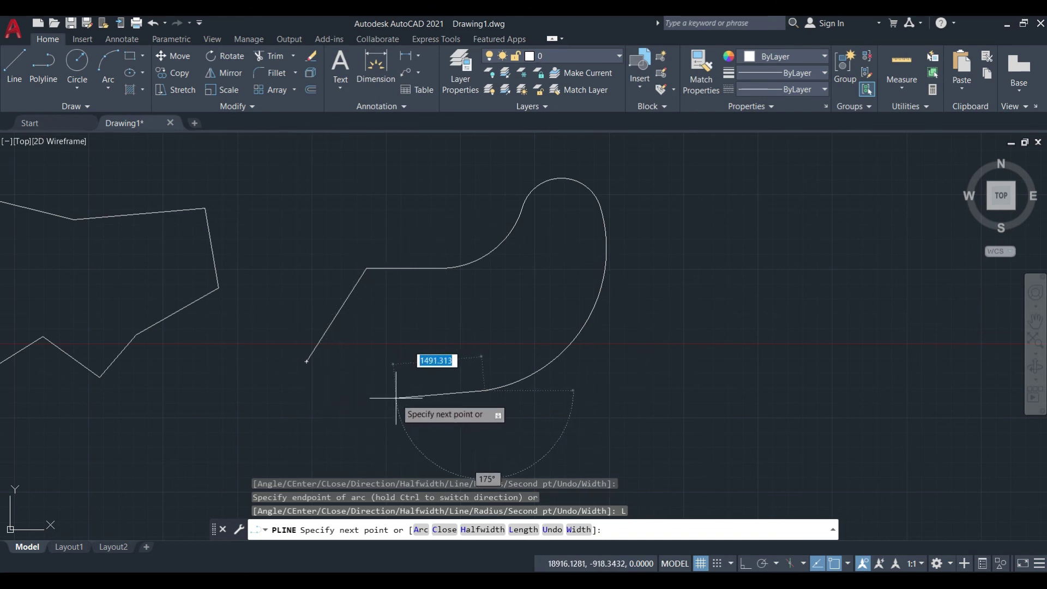
type("c")
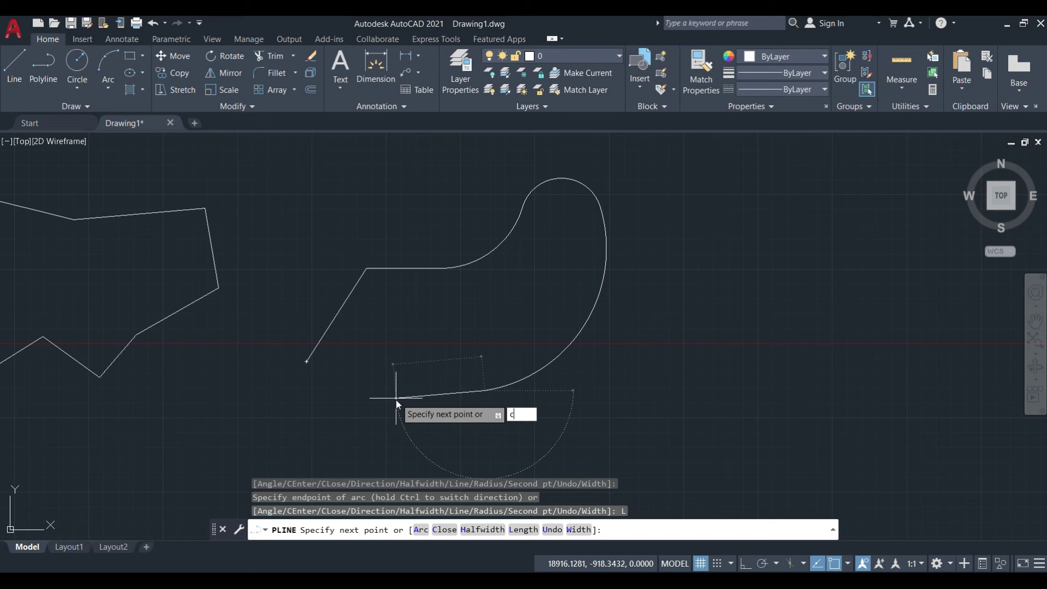
key("Return")
Select the line-and-arc polyline by its curved edge to check whether it is picked as one object, and deselect it.
left_click(583, 349)
left_click(543, 385)
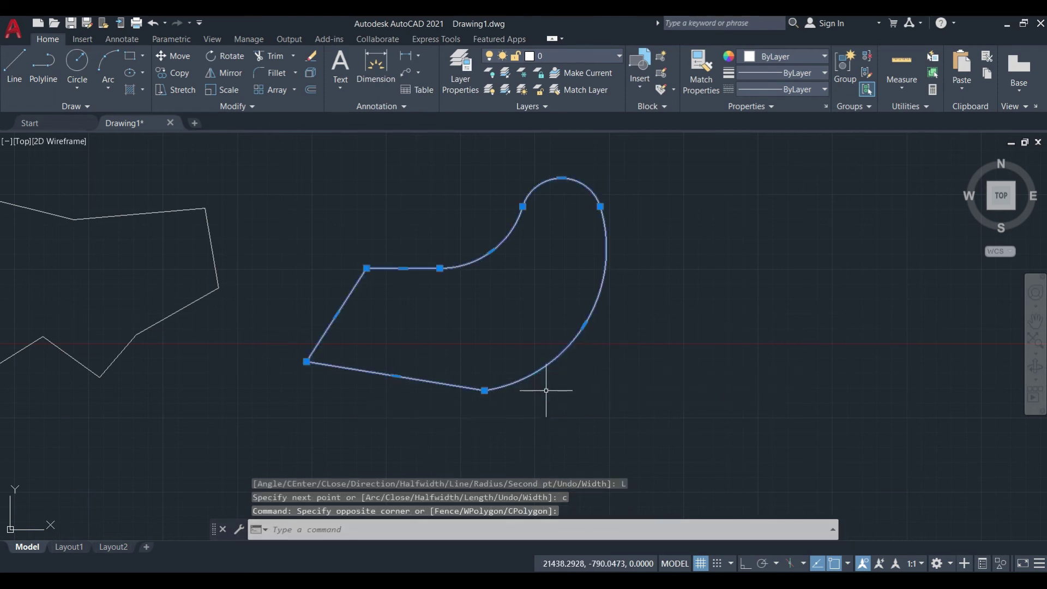
key("Escape")
Look over all the drawn shapes, from the curved polyline back to the zigzag made with separate lines.
scroll(545, 390, "down", 4)
middle_click_drag(514, 362, 556, 339)
scroll(559, 333, "up", 2)
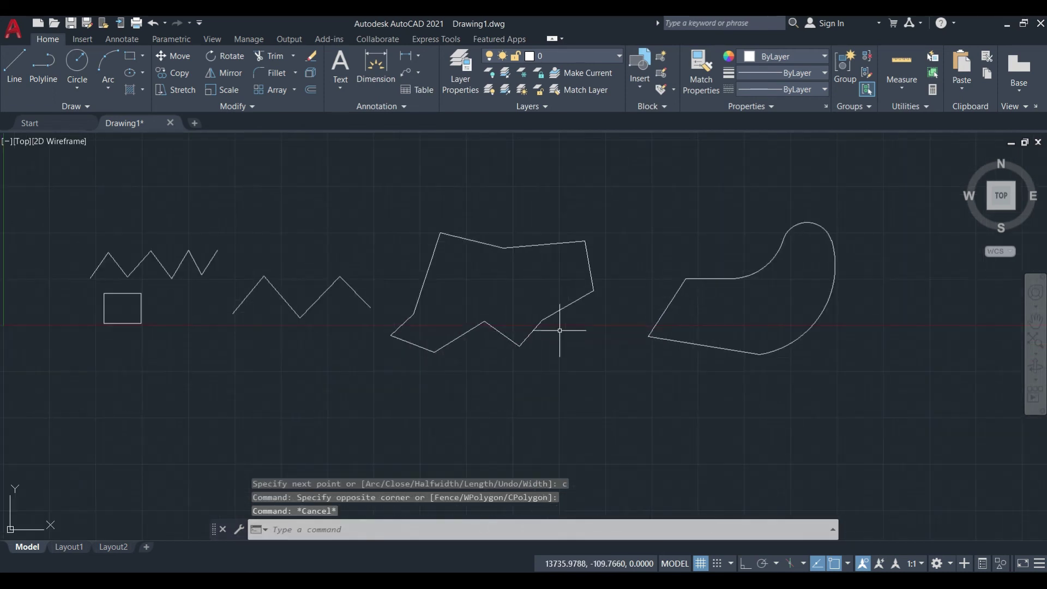
middle_click_drag(429, 333, 579, 303)
scroll(420, 269, "up", 2)
mouse_move(420, 268)
middle_mouse_down()
mouse_move(508, 290)
mouse_move(483, 304)
mouse_move(416, 294)
mouse_move(381, 303)
middle_mouse_up()
scroll(407, 299, "down", 2)
middle_click_drag(460, 299, 305, 297)
middle_click_drag(366, 316, 380, 315)
middle_click_drag(595, 299, 687, 286)
scroll(268, 249, "up", 4)
middle_click_drag(267, 249, 379, 264)
Select the segments of the line zigzag in several picks to examine them as separate objects, and clear the selection.
left_click(591, 206)
left_click(511, 244)
left_click(518, 218)
left_click(498, 238)
left_click(486, 243)
left_click(470, 226)
left_click(446, 215)
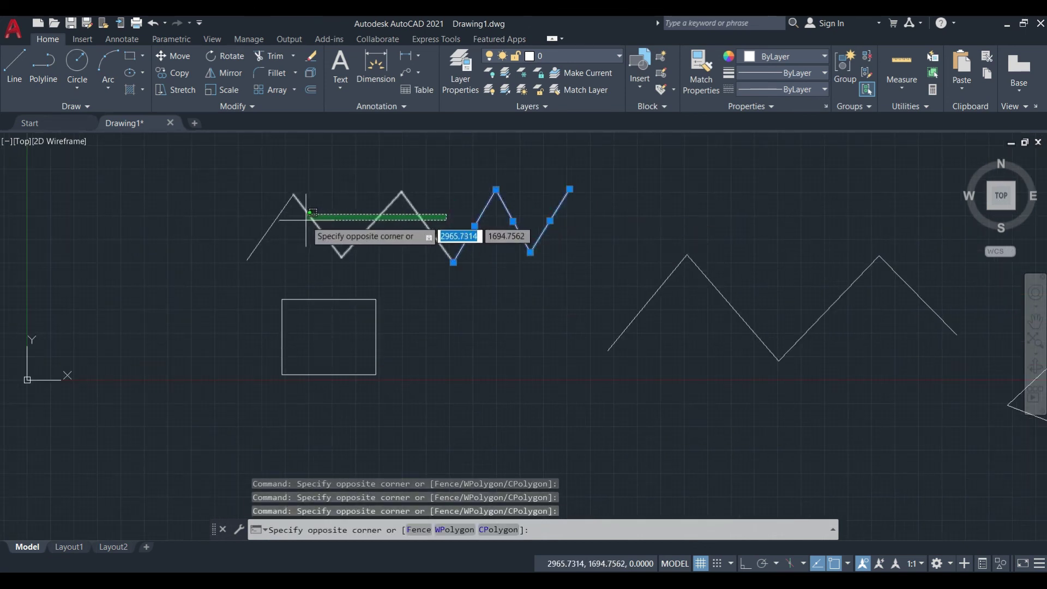
left_click(236, 224)
middle_click_drag(410, 262, 416, 271)
key("Escape")
Select all the segments of the zigzag made with lines and combine them into one polyline with the Join command.
left_click(594, 200)
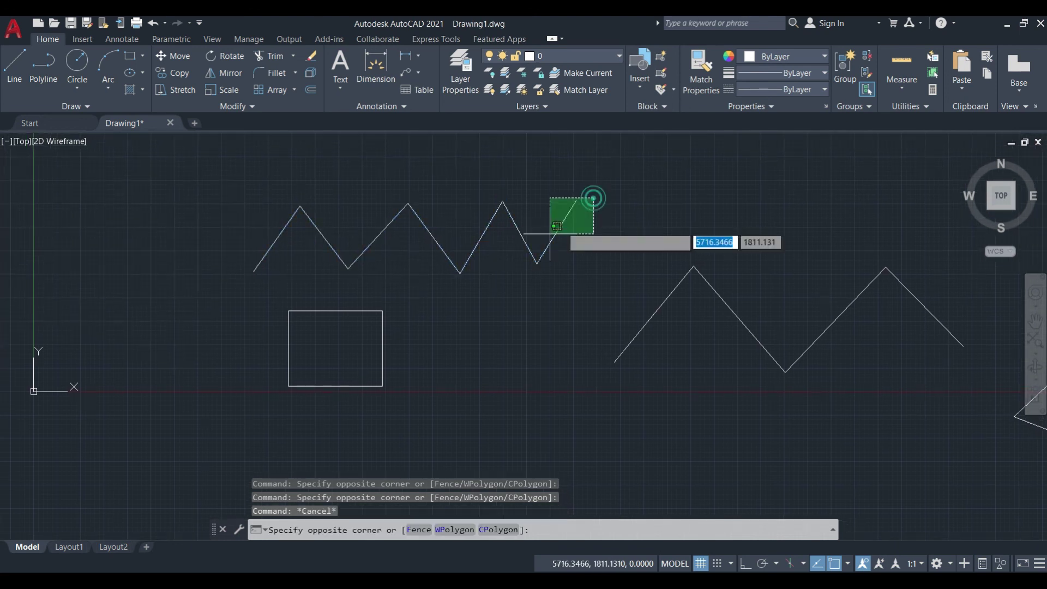
left_click(293, 267)
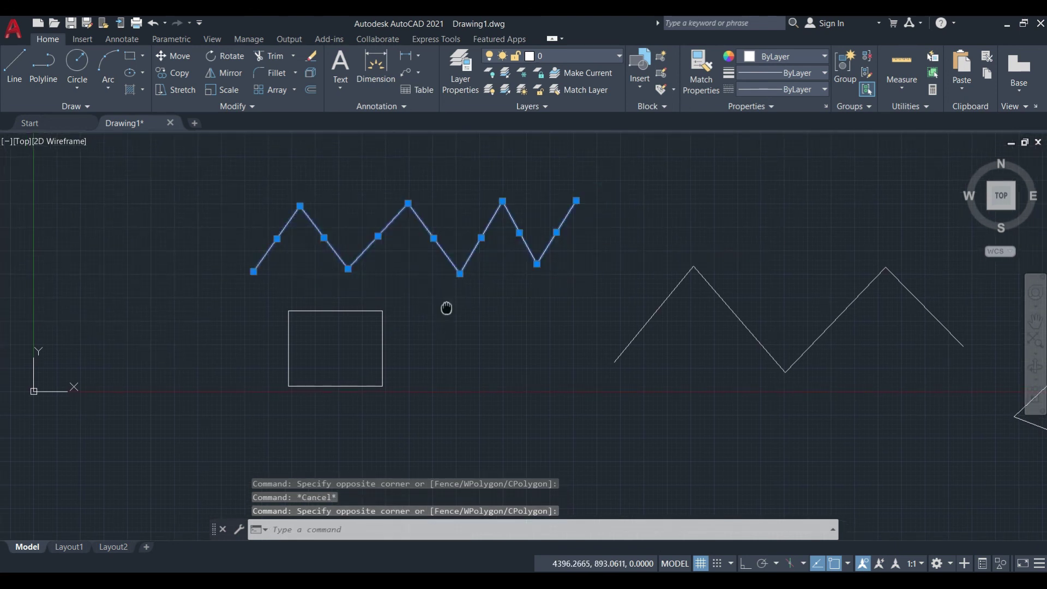
middle_click_drag(446, 306, 449, 310)
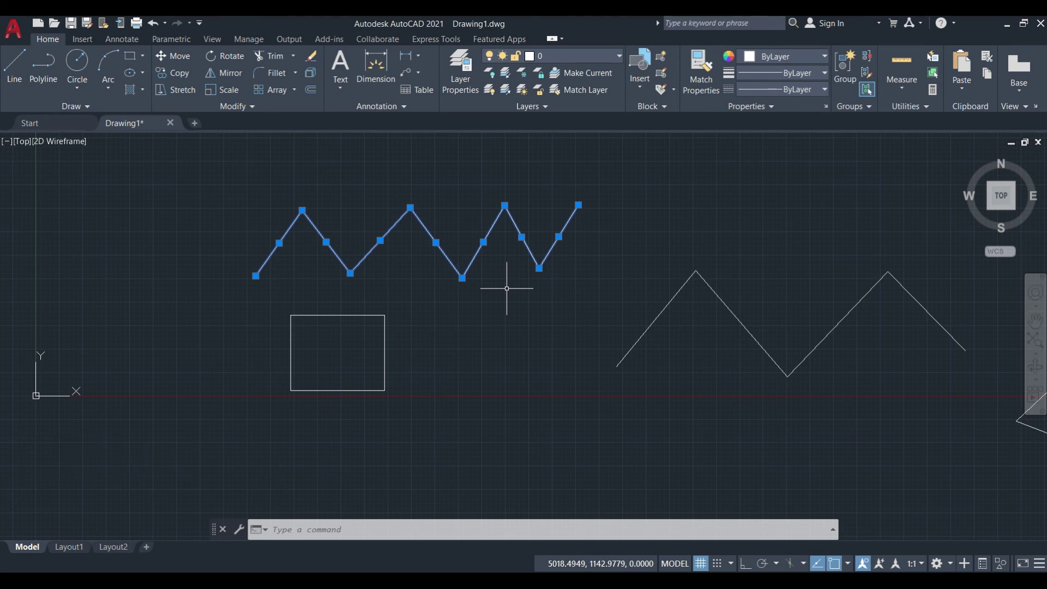
type("jo")
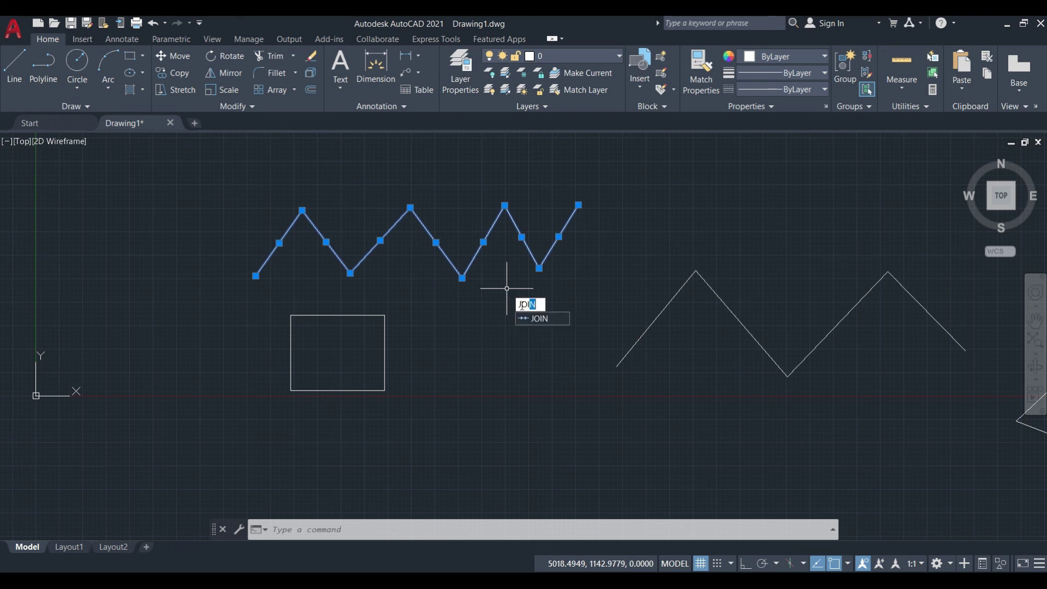
type("i")
key("Return")
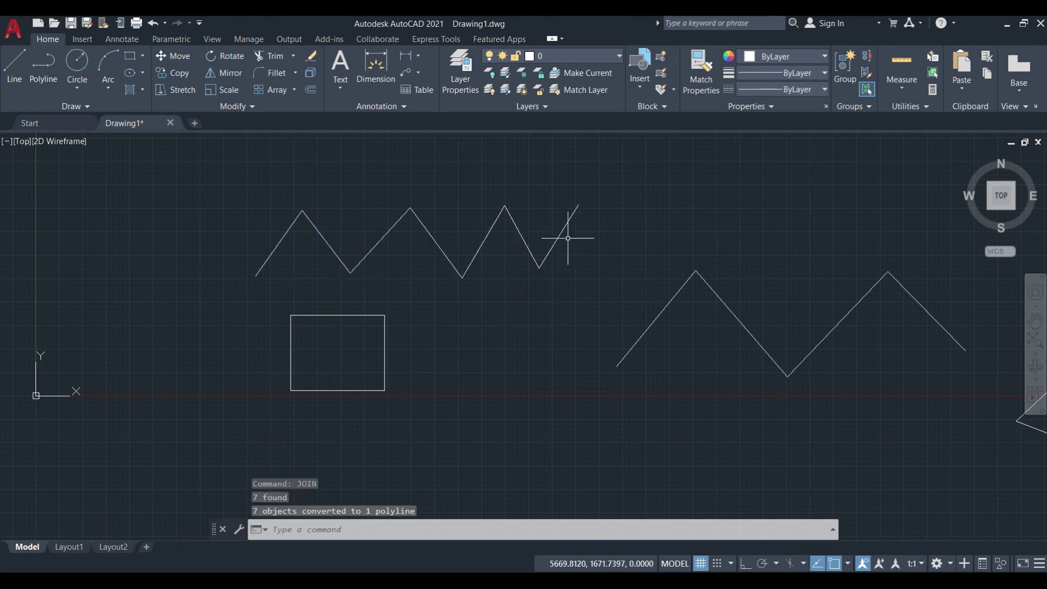
Select the joined zigzag by its last segment to check that it is picked as one object, and deselect it.
left_click(563, 235)
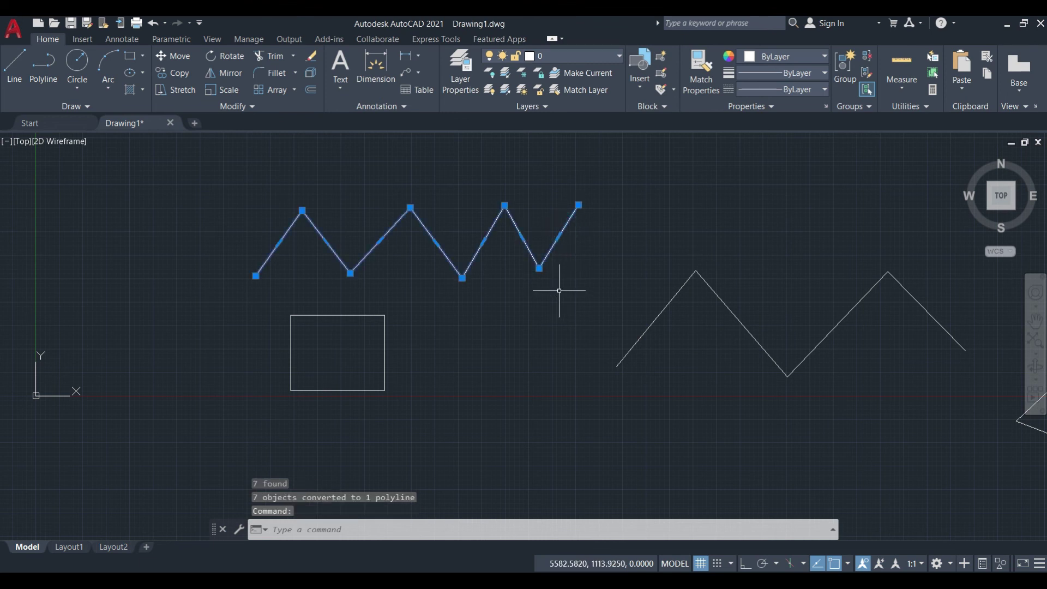
key("Escape")
left_click(565, 227)
middle_click_drag(576, 270, 252, 271)
key("Escape")
Select the four-segment polyline zigzag with a crossing window to check how it is picked, and deselect it.
middle_click_drag(540, 361, 515, 349)
left_click(607, 260)
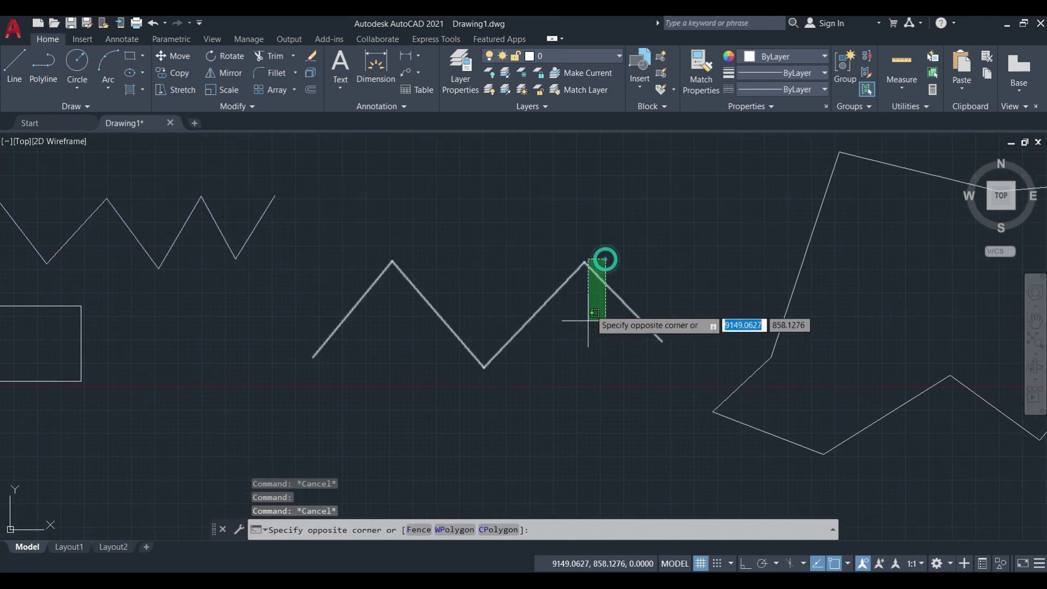
left_click(581, 336)
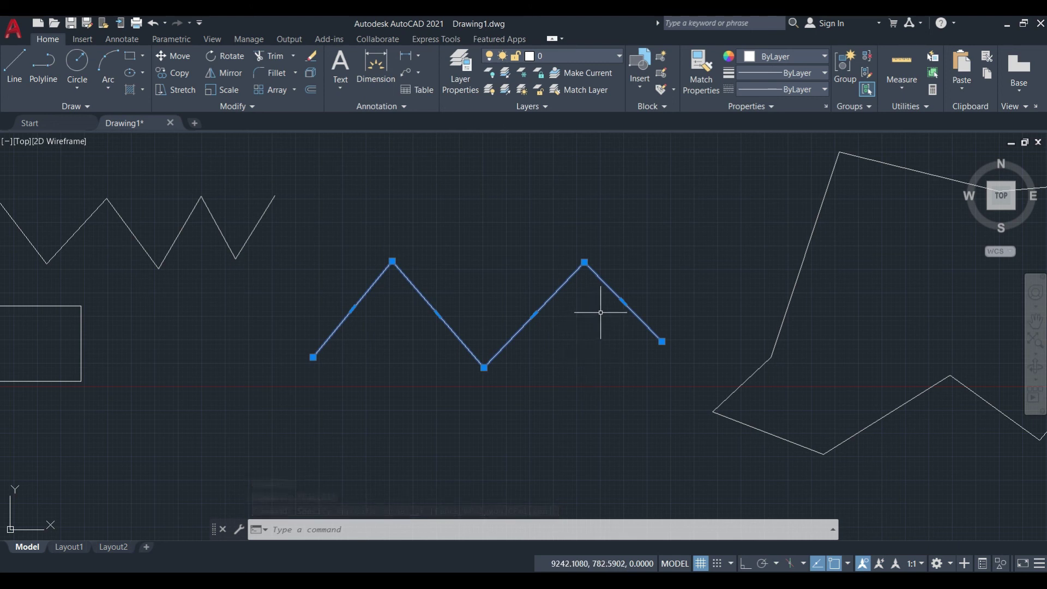
key("Escape")
left_click(624, 277)
left_click(586, 303)
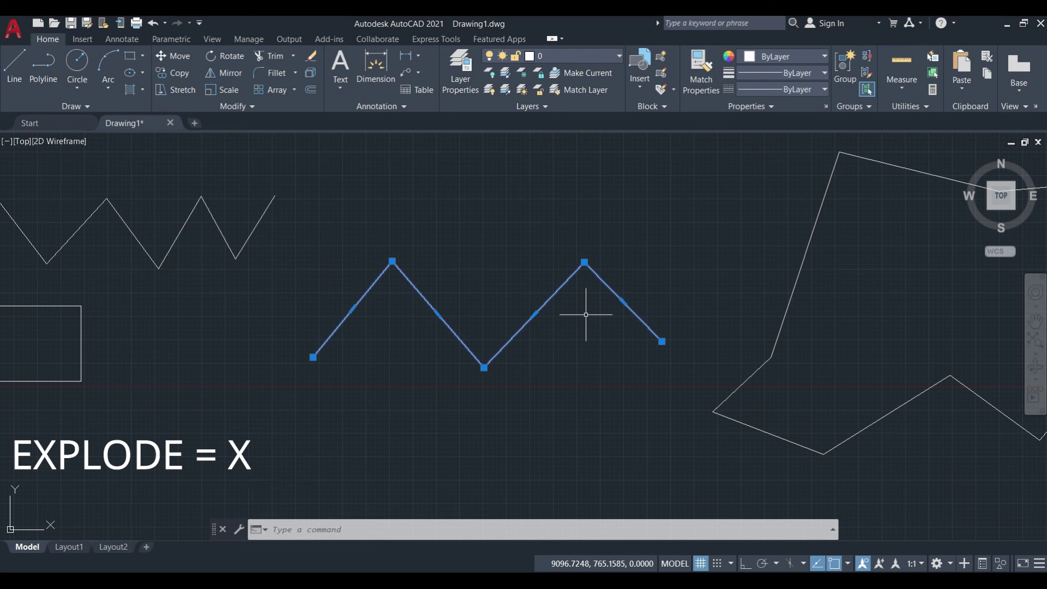
type("EX")
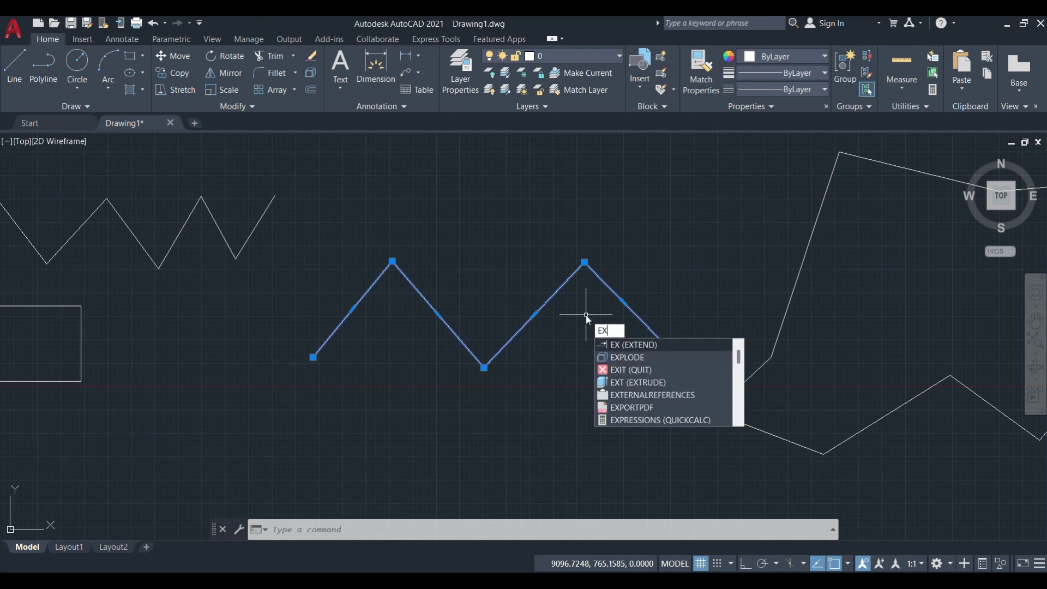
type("pLODE")
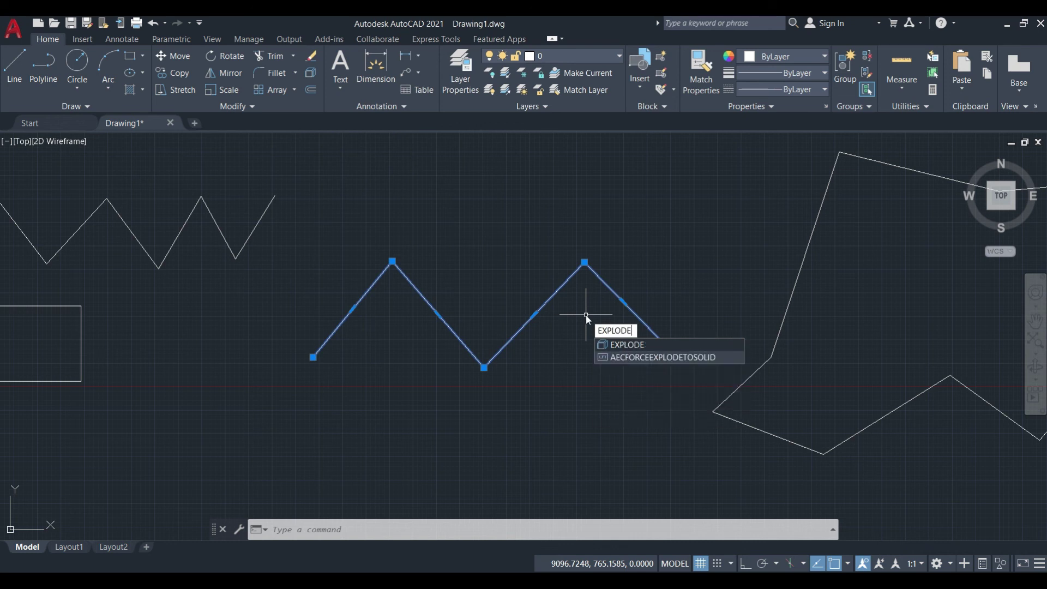
key("Escape")
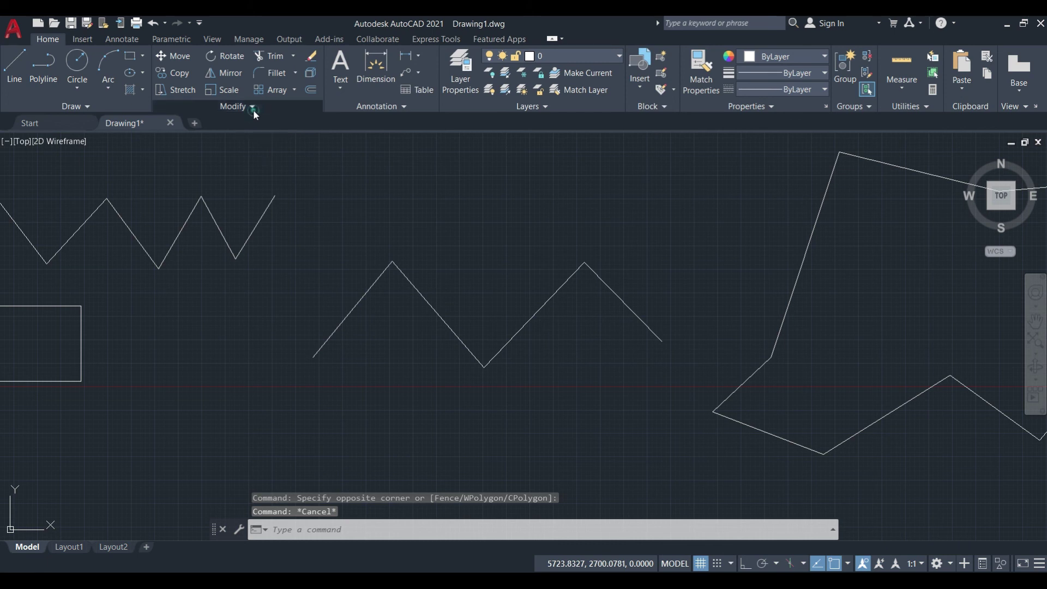
Break the four-segment polyline zigzag into separate lines with the Explode command.
left_click(235, 106)
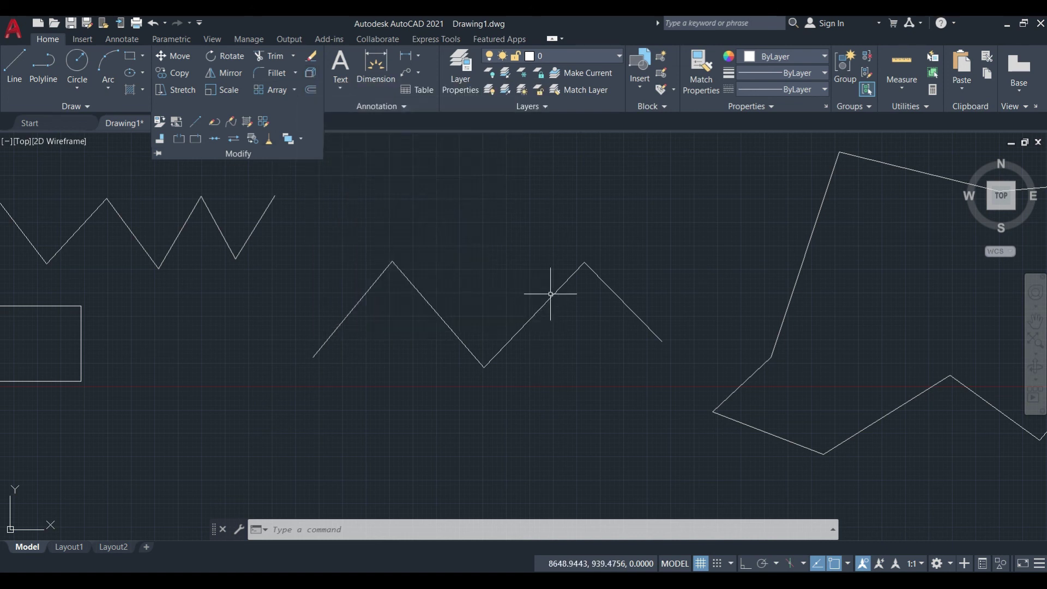
left_click(563, 283)
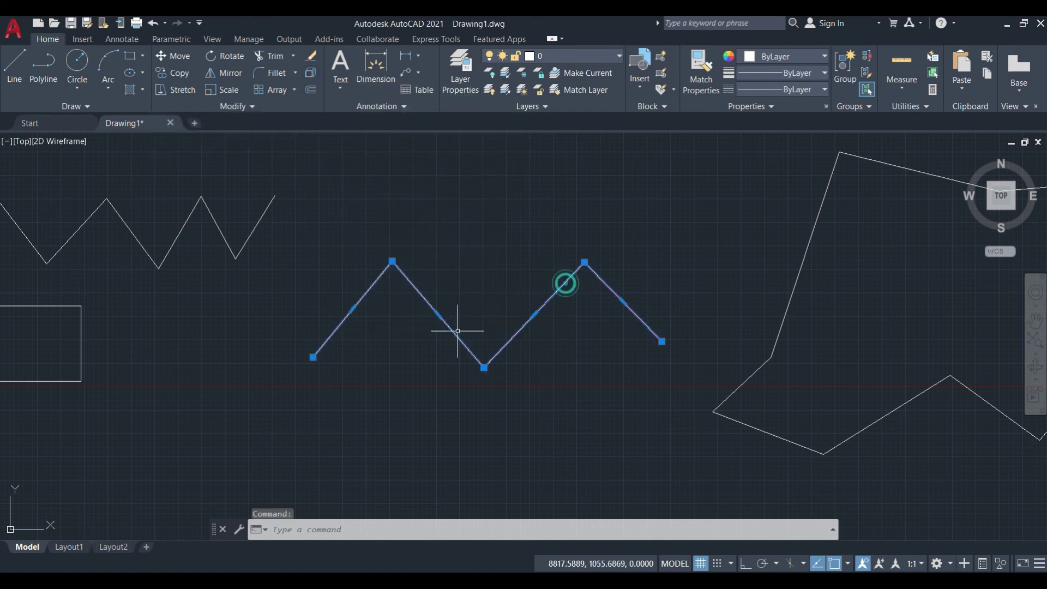
left_click(311, 73)
Select the segments of the exploded zigzag one after another to check that each is a separate line.
left_click(507, 338)
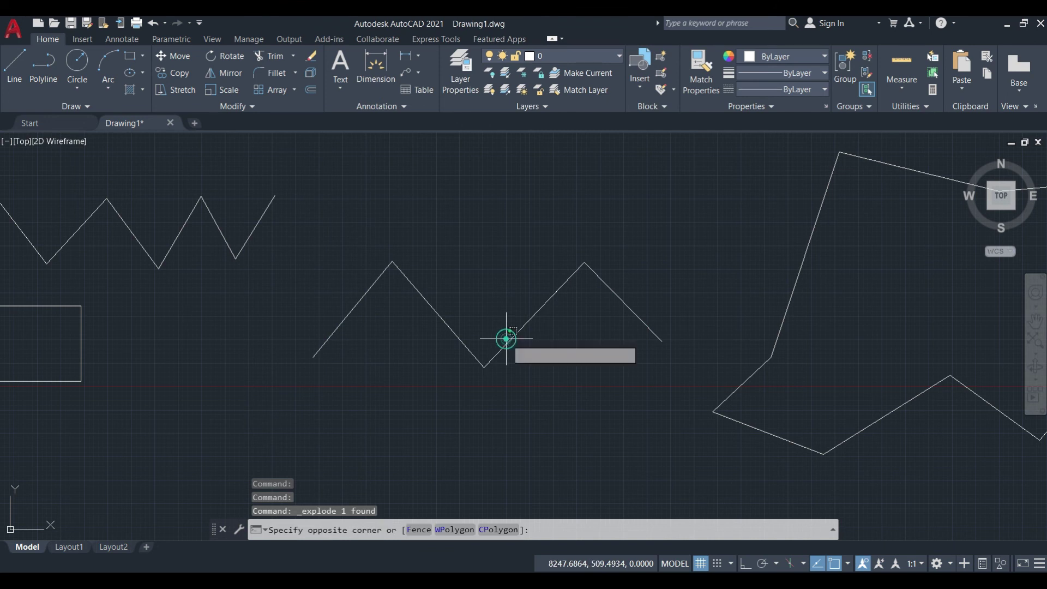
key("Escape")
left_click(615, 290)
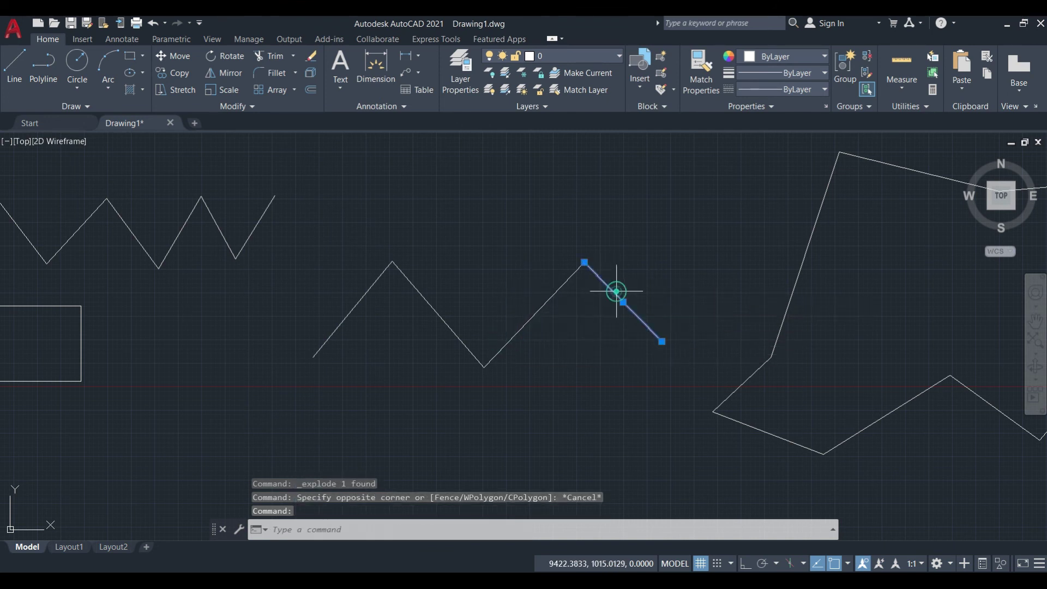
left_click(549, 301)
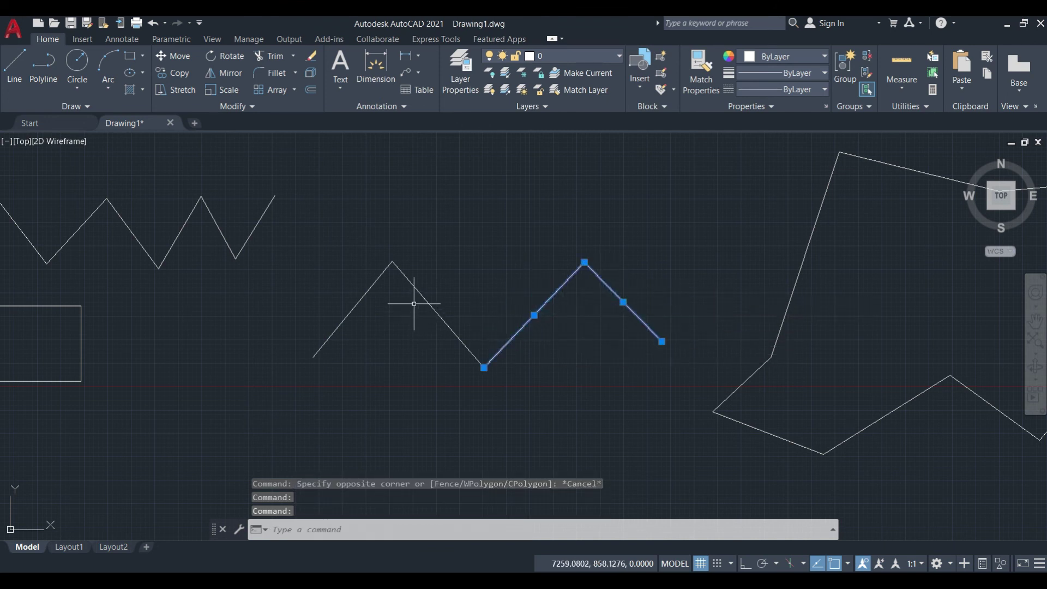
left_click(411, 285)
left_click(343, 321)
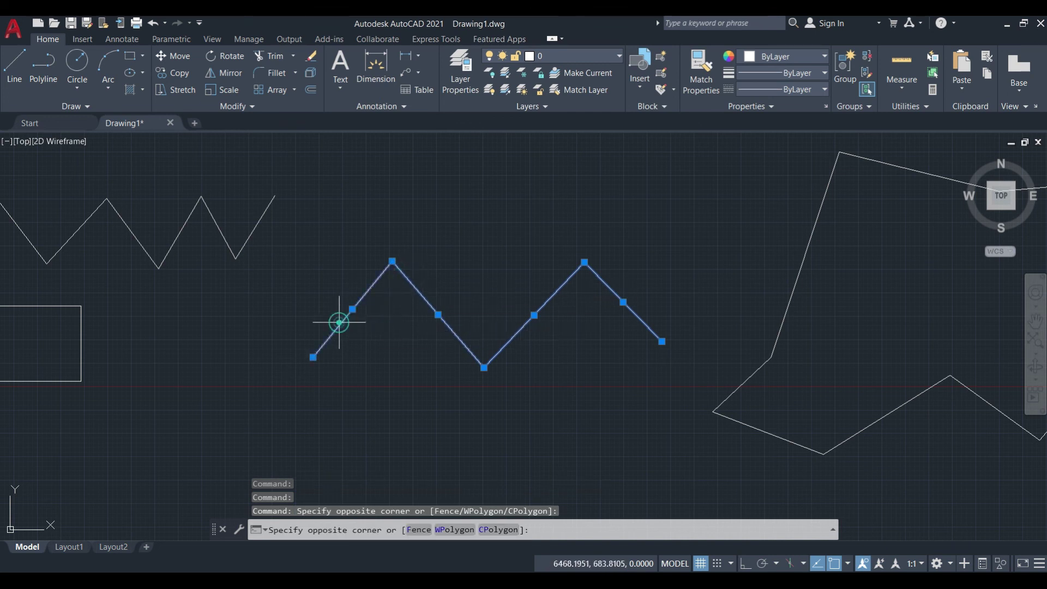
Select the exploded zigzag's last segment and the joined zigzag with crossing windows to compare how they are picked, and deselect both.
key("Escape")
left_click(660, 297)
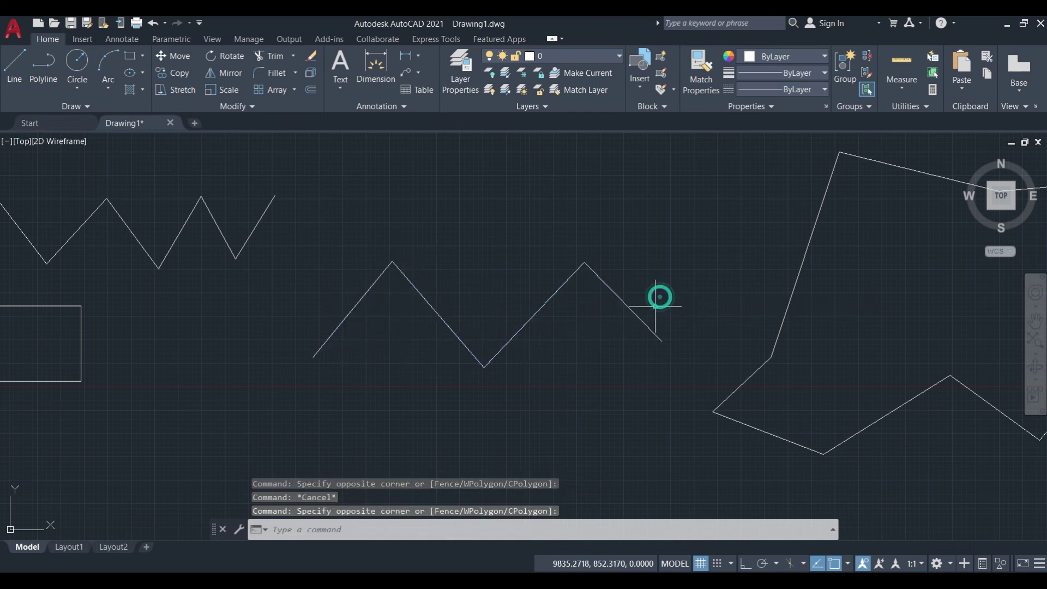
left_click(573, 327)
scroll(483, 293, "down", 2)
left_click(489, 267)
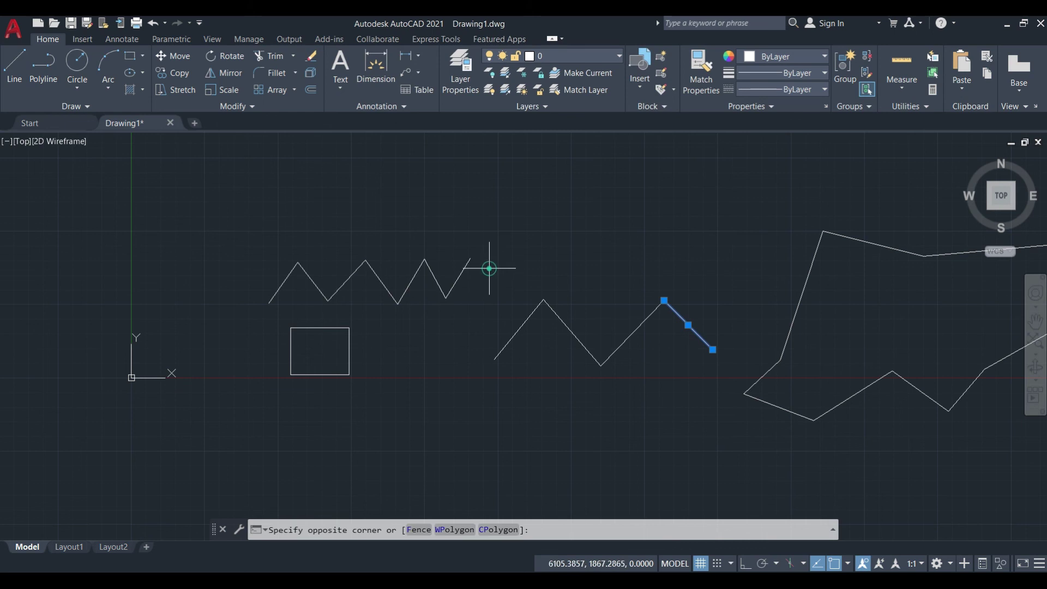
left_click(345, 221)
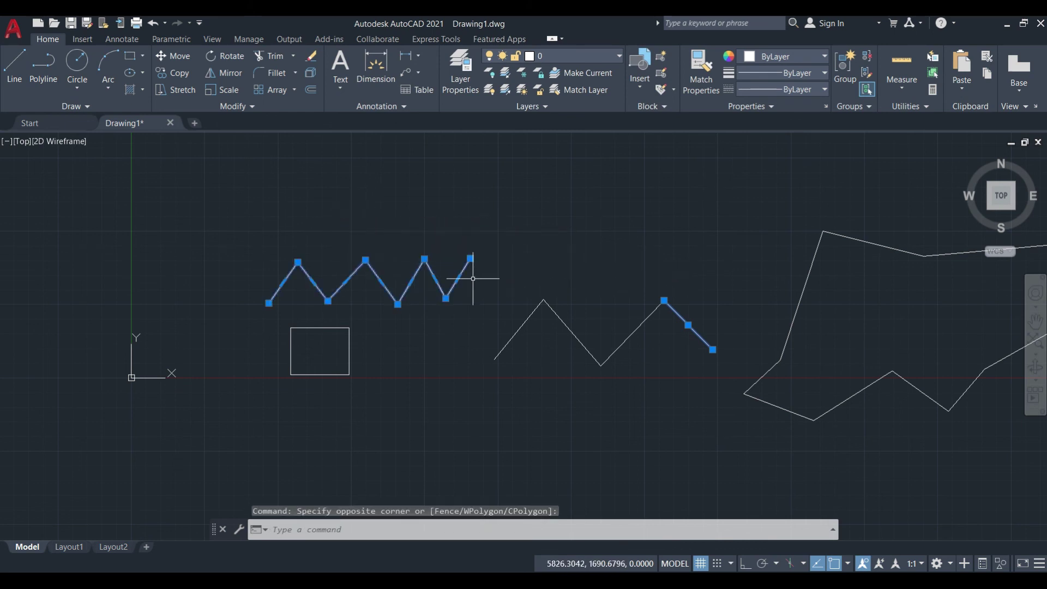
middle_click_drag(472, 280, 366, 252)
key("Escape")
Select the exploded zigzag's first segment and the closed polyline with arcs using crossing windows to compare how each is picked.
left_click(425, 298)
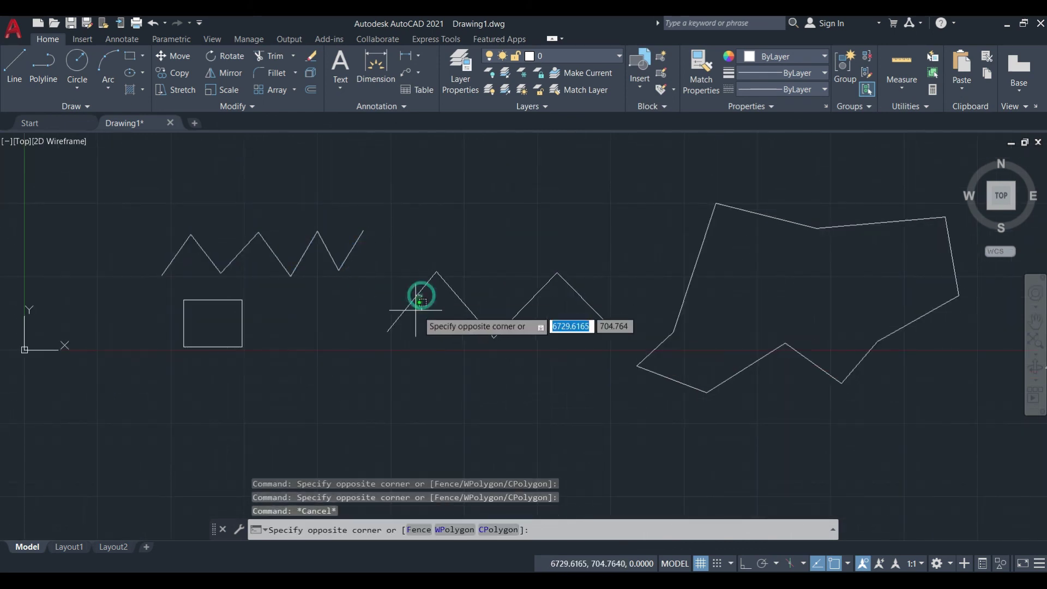
left_click(384, 314)
middle_click_drag(444, 345, 341, 347)
middle_click_drag(503, 293, 328, 300)
left_click(595, 210)
left_click(544, 229)
scroll(692, 269, "down", 3)
scroll(670, 277, "up", 2)
middle_click_drag(546, 315, 575, 311)
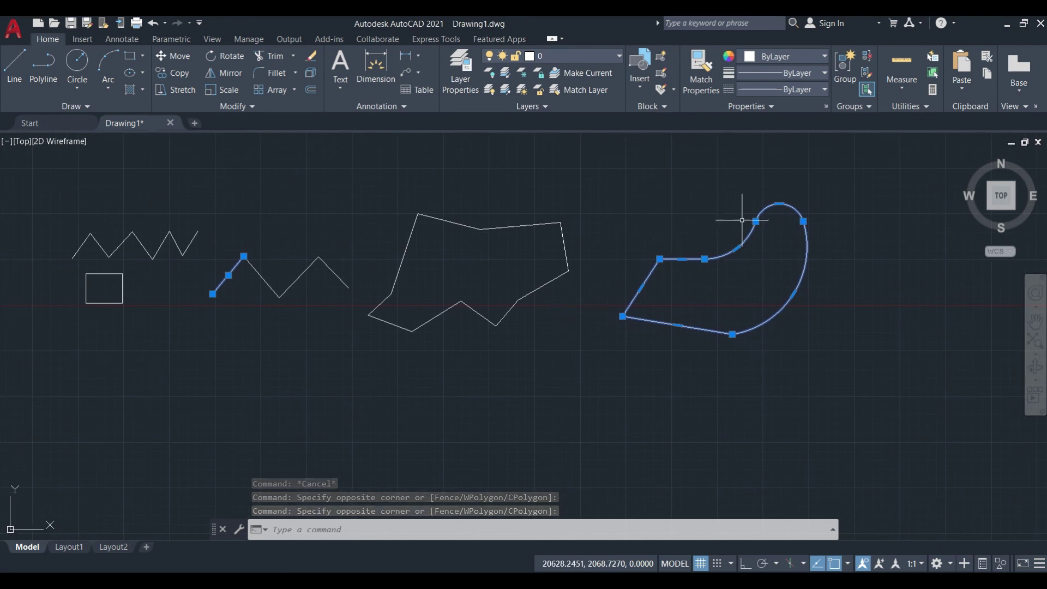
middle_click_drag(505, 304, 607, 316)
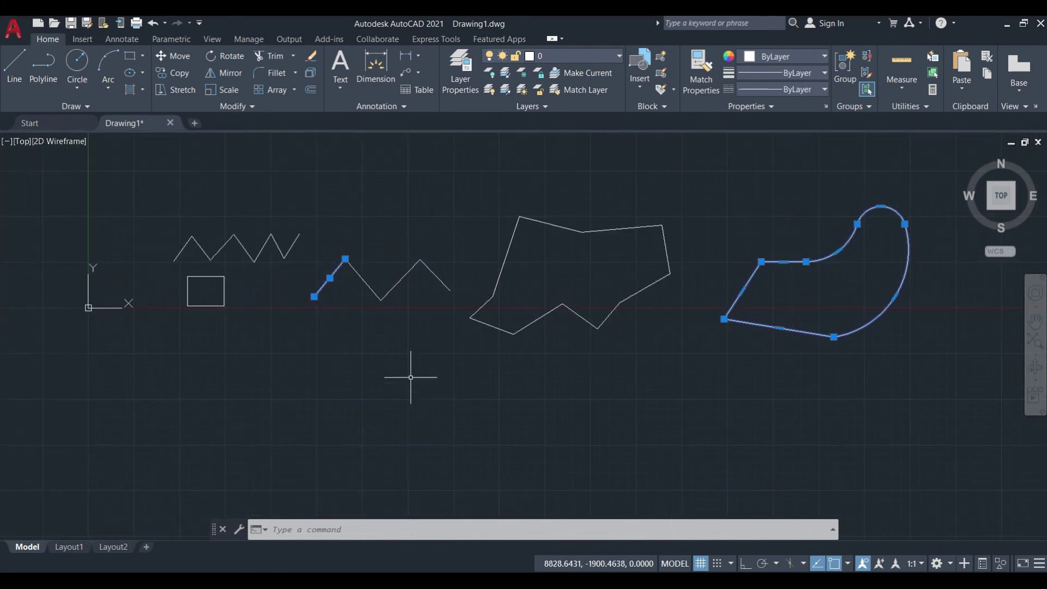
middle_click_drag(313, 351, 398, 343)
Clear the selection and select the rectangle with a window to check that it is picked as one object, and deselect it.
scroll(289, 281, "up", 2)
left_click(292, 275)
left_click(463, 386)
key("Escape")
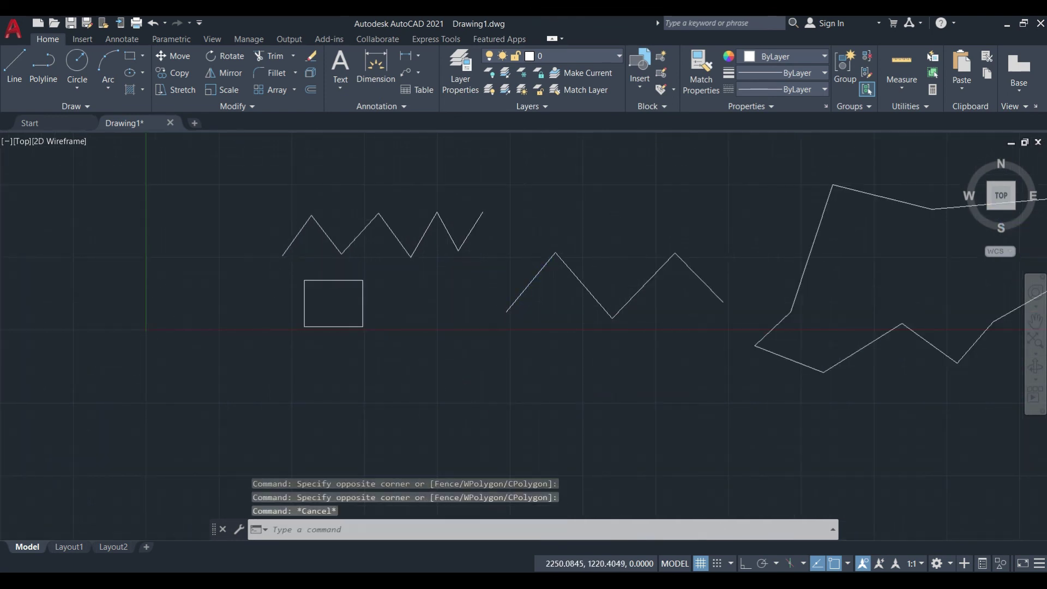
scroll(289, 278, "up", 2)
left_click(296, 287)
left_click(547, 402)
middle_click_drag(483, 294, 345, 293)
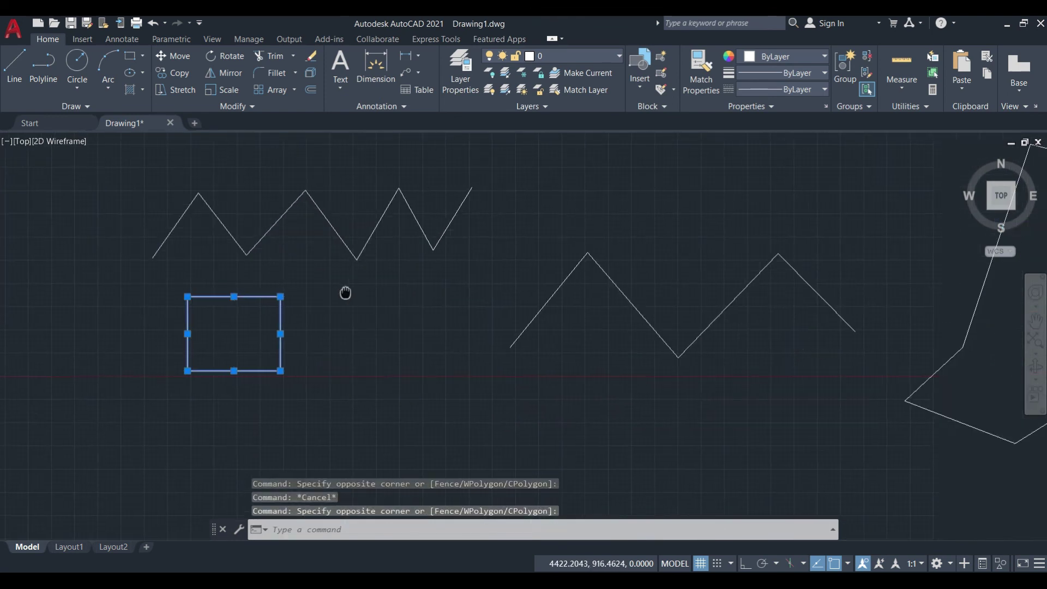
key("Escape")
Select the joined zigzag by one of its middle segments to check that it is picked as one object, and deselect it.
middle_click_drag(322, 243, 380, 273)
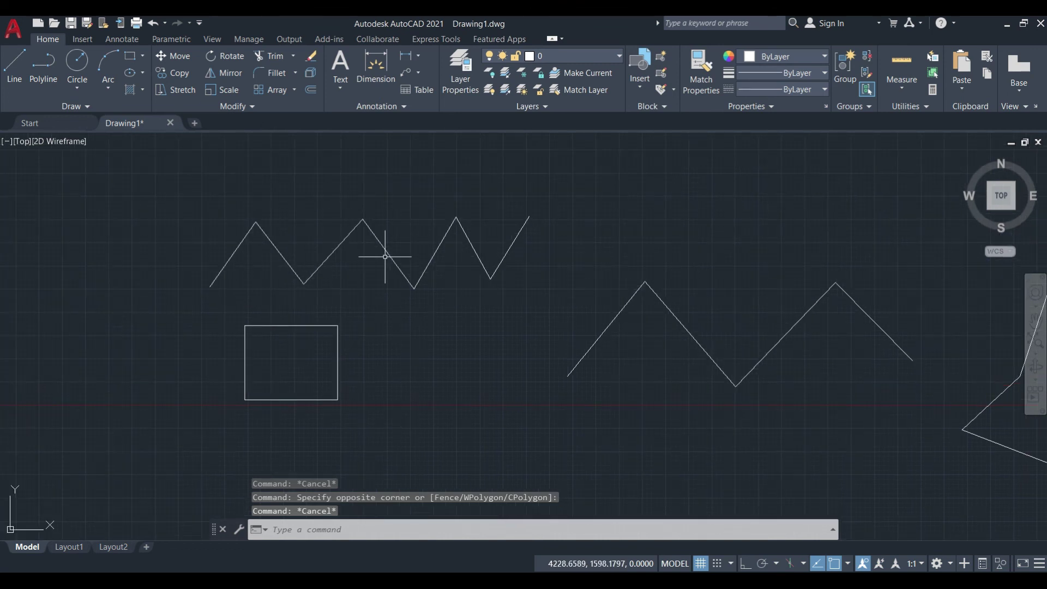
left_click(387, 256)
middle_click_drag(547, 324, 355, 328)
key("Escape")
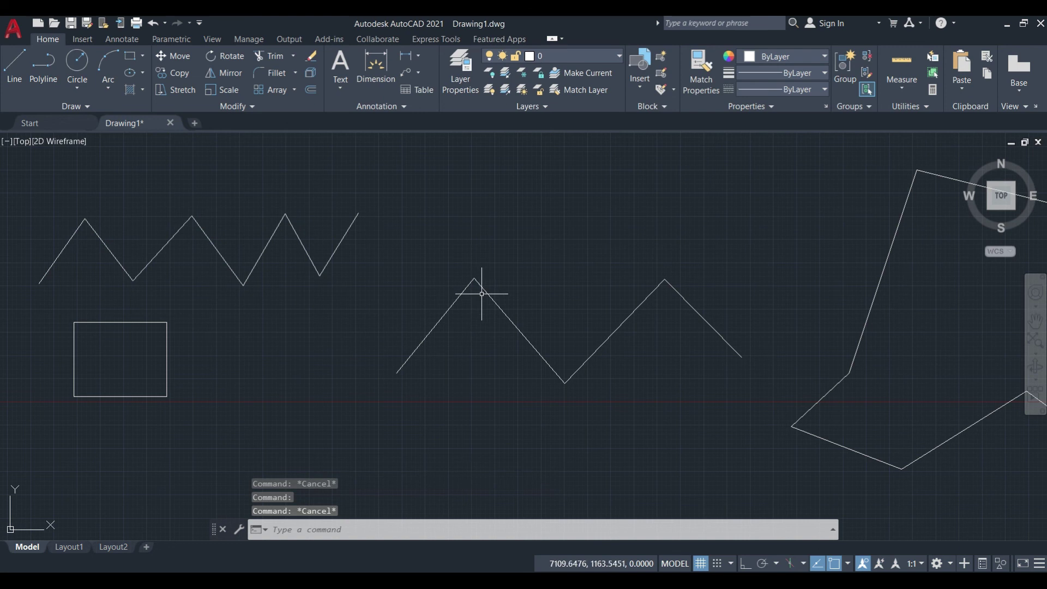
Select the exploded zigzag's separate segments, deselect them, and reselect all four with one crossing window.
left_click(482, 290)
left_click(712, 263)
left_click(603, 353)
middle_click_drag(657, 394, 651, 394)
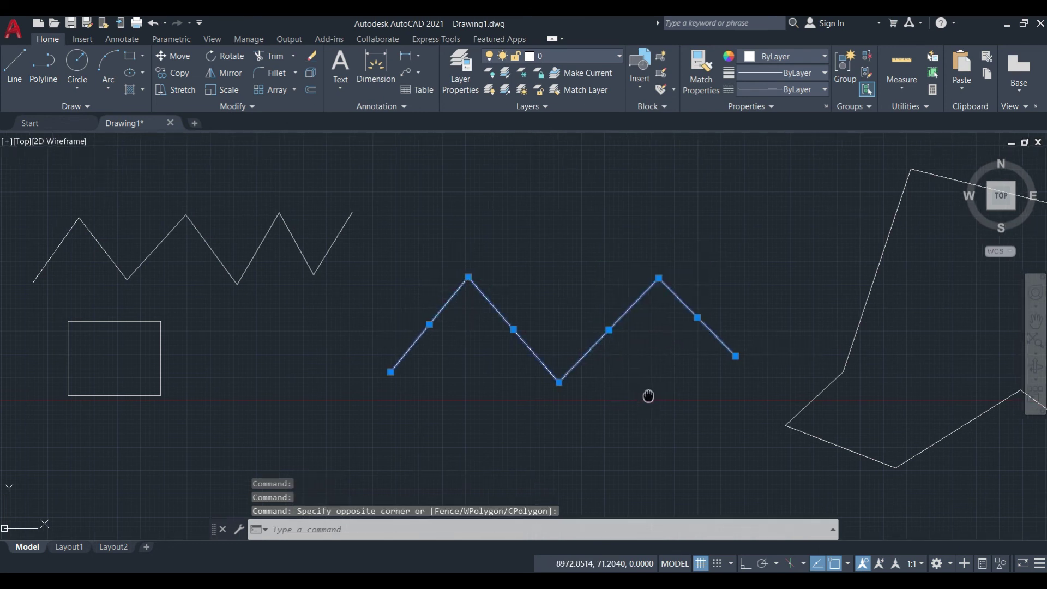
key("Escape")
left_click(701, 283)
left_click(423, 317)
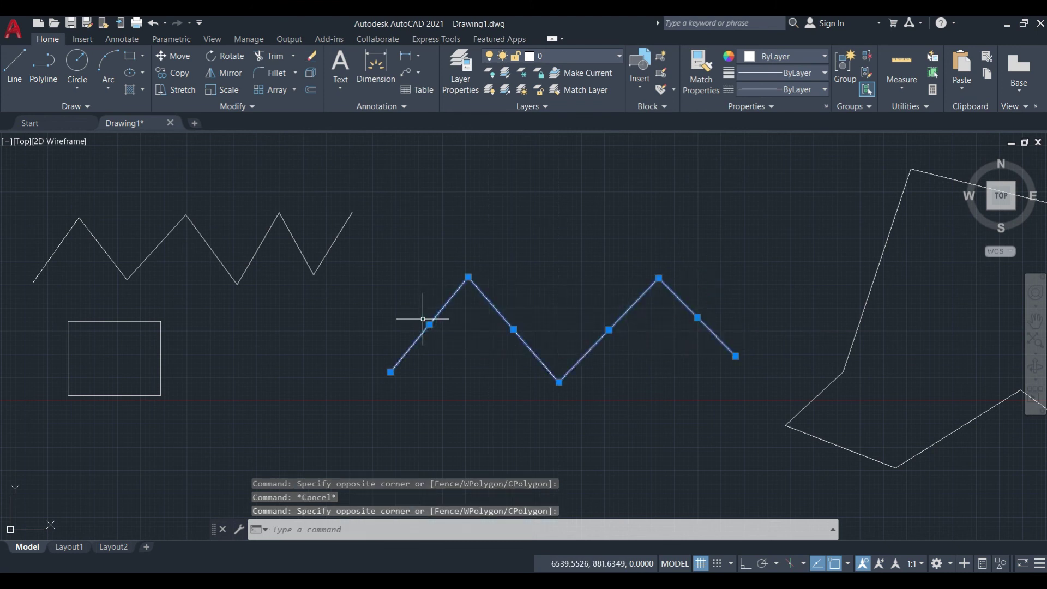